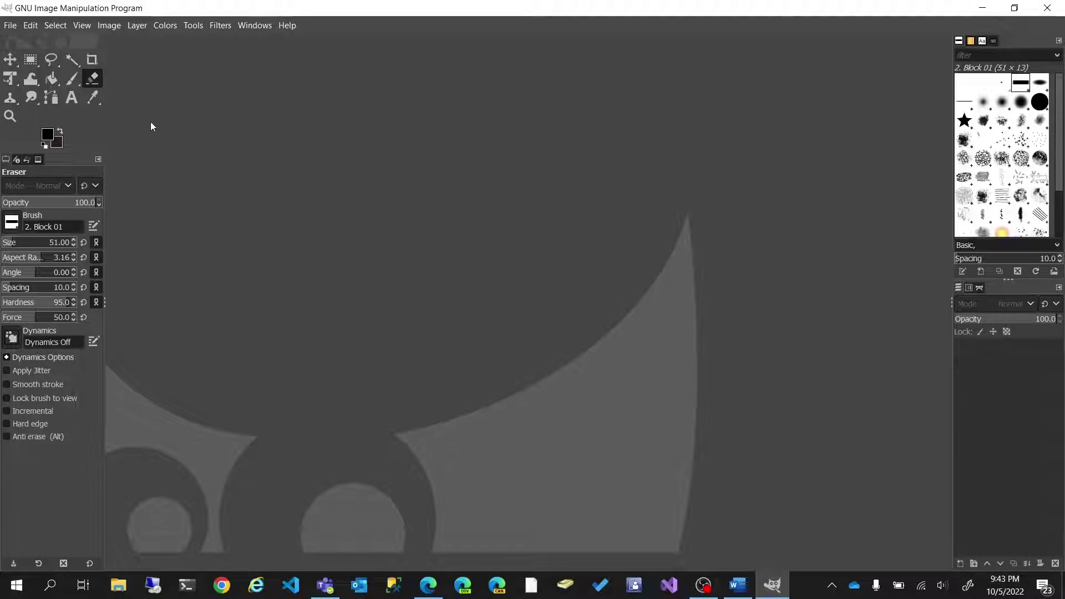
Open the Seattle Walkoff.webp image from the baseball photos folder
click(10, 25)
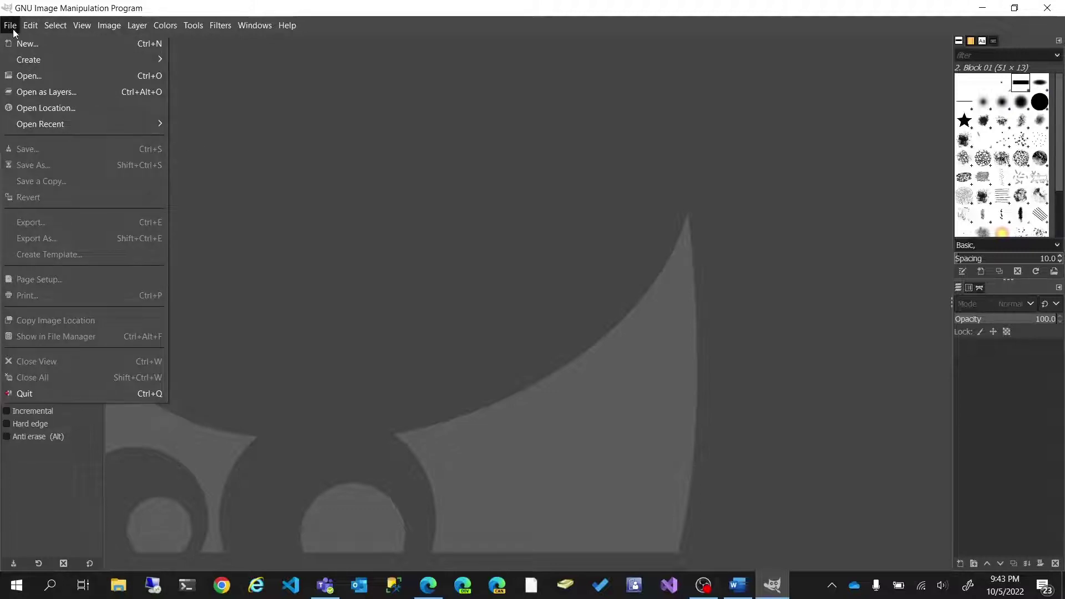
click(31, 75)
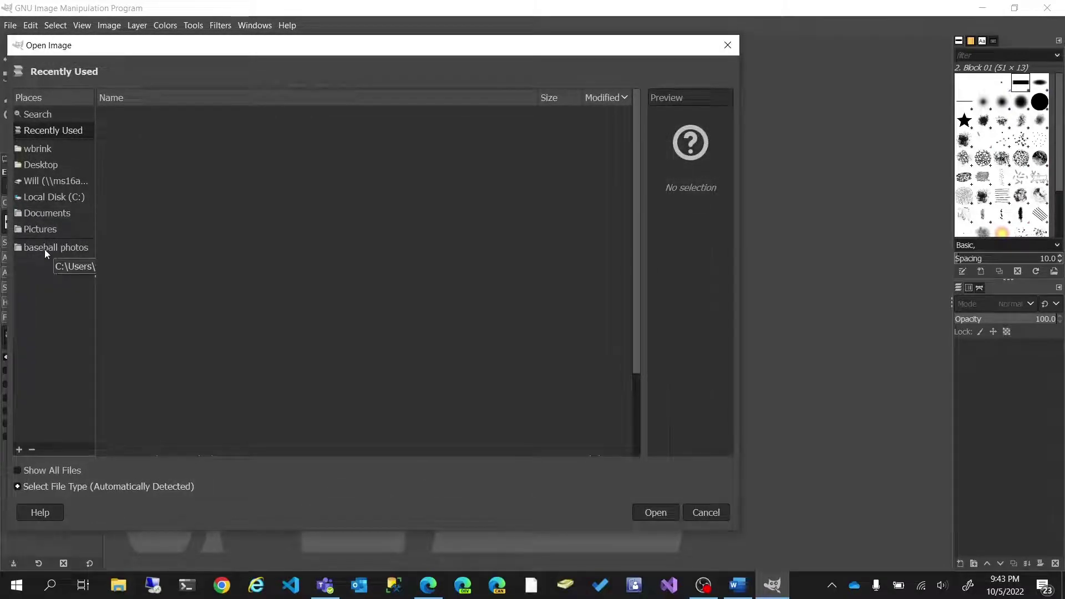
click(44, 249)
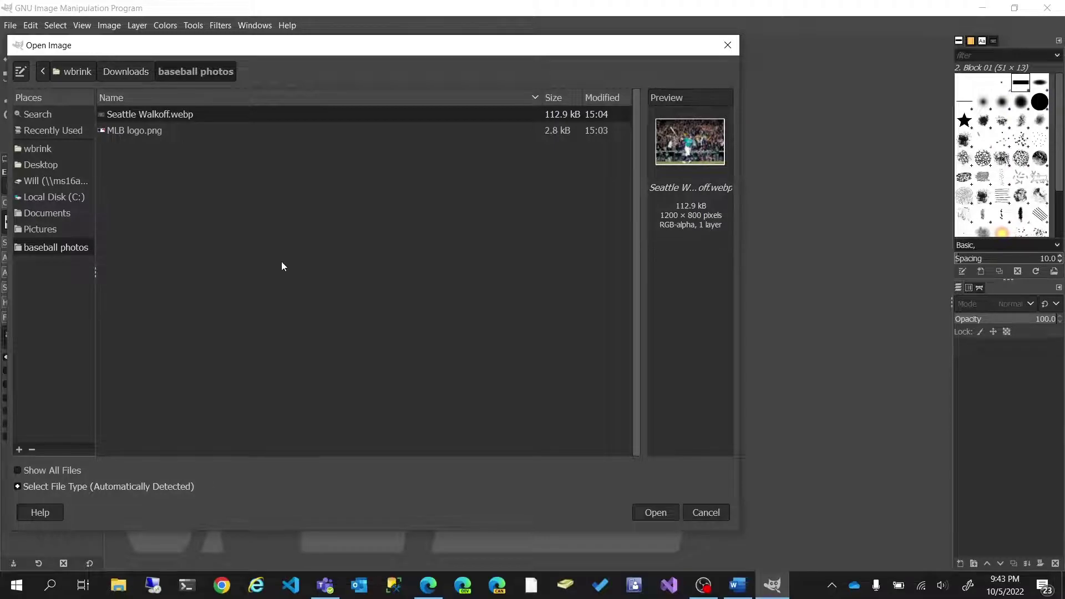
double_click(191, 115)
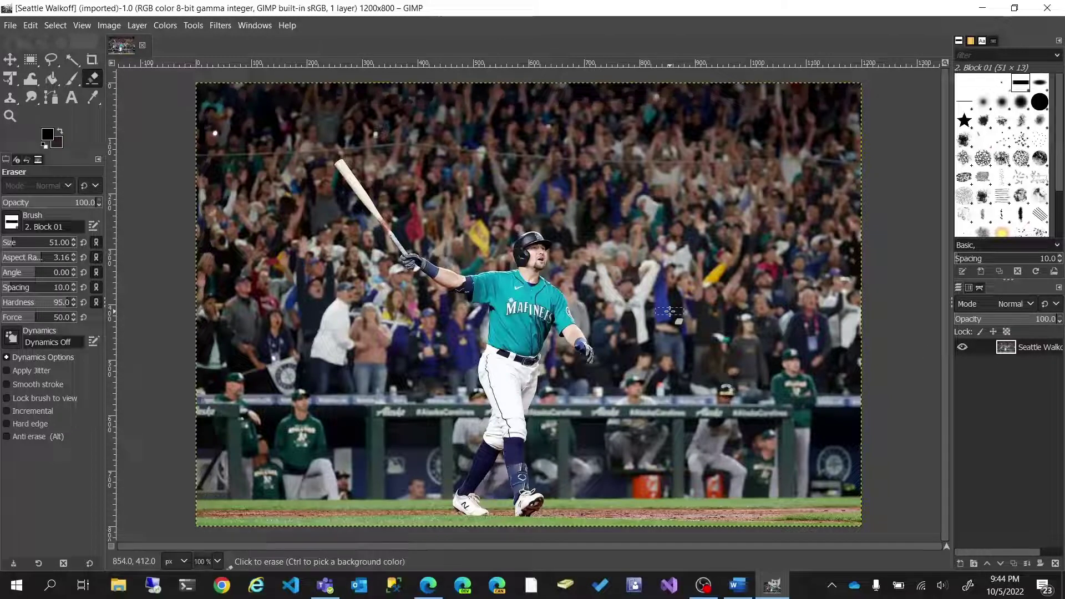
Duplicate the Seattle Walkoff layer and make the upper copy the active layer
right_click(1019, 350)
click(943, 148)
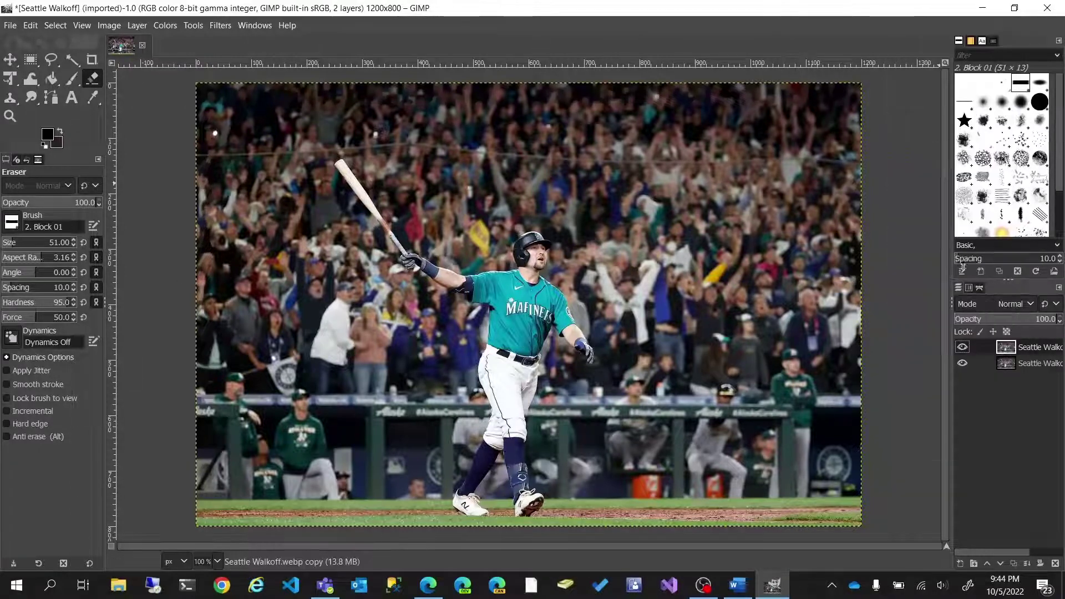
click(992, 367)
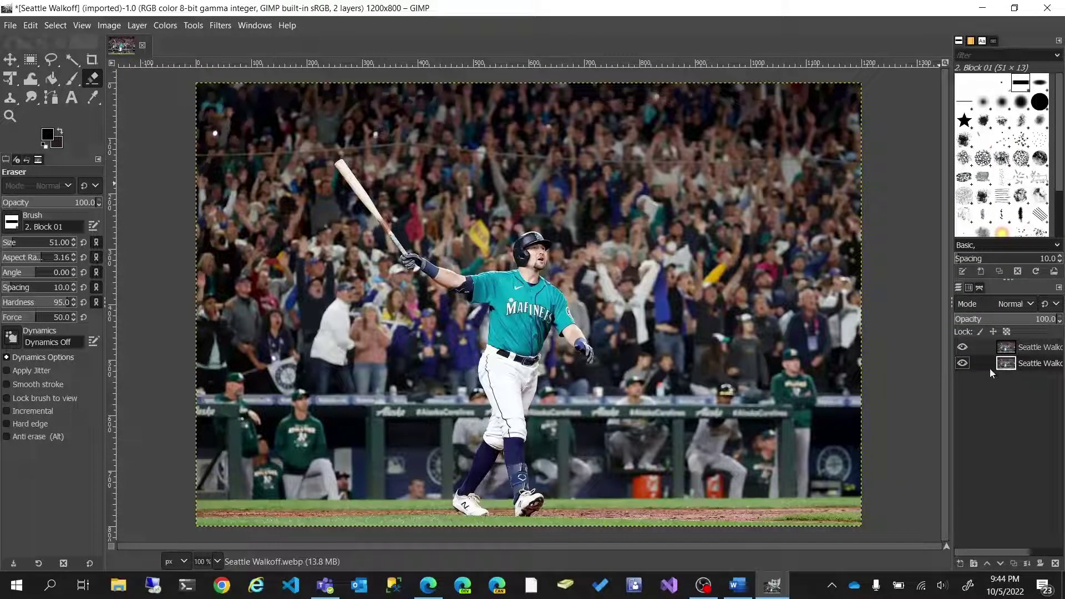
click(1032, 347)
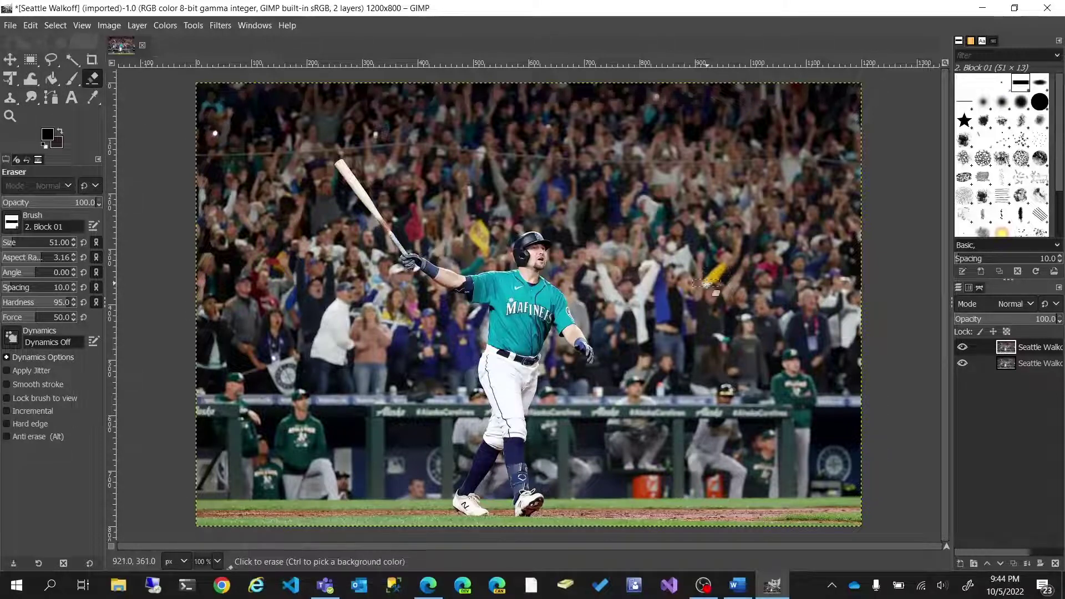
Hide the original layer, try erasing a patch of the crowd on the copy, and undo the erasure
click(962, 364)
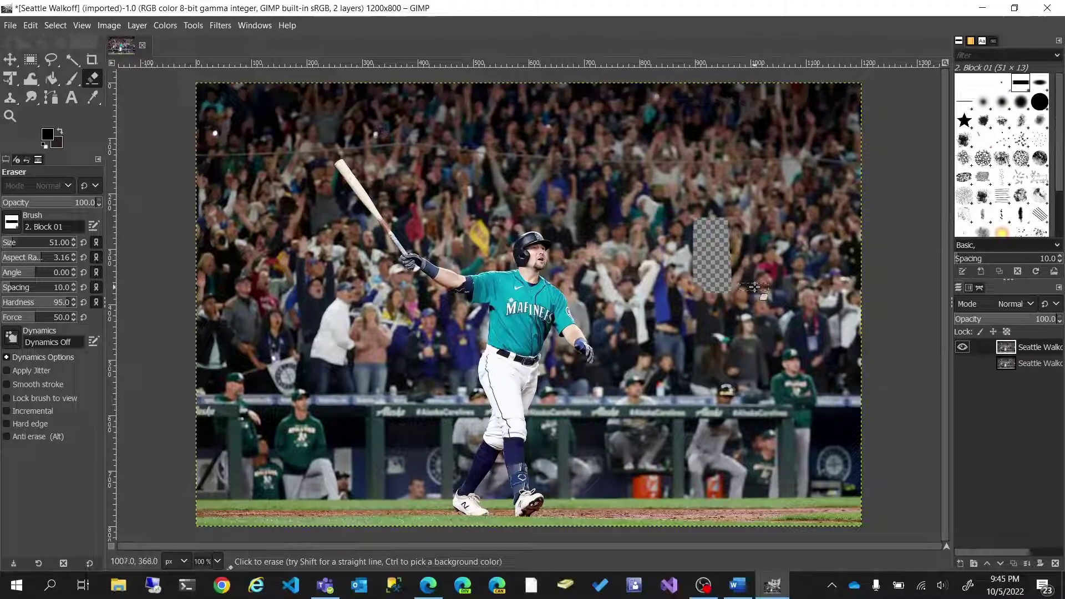
key(ctrl+z)
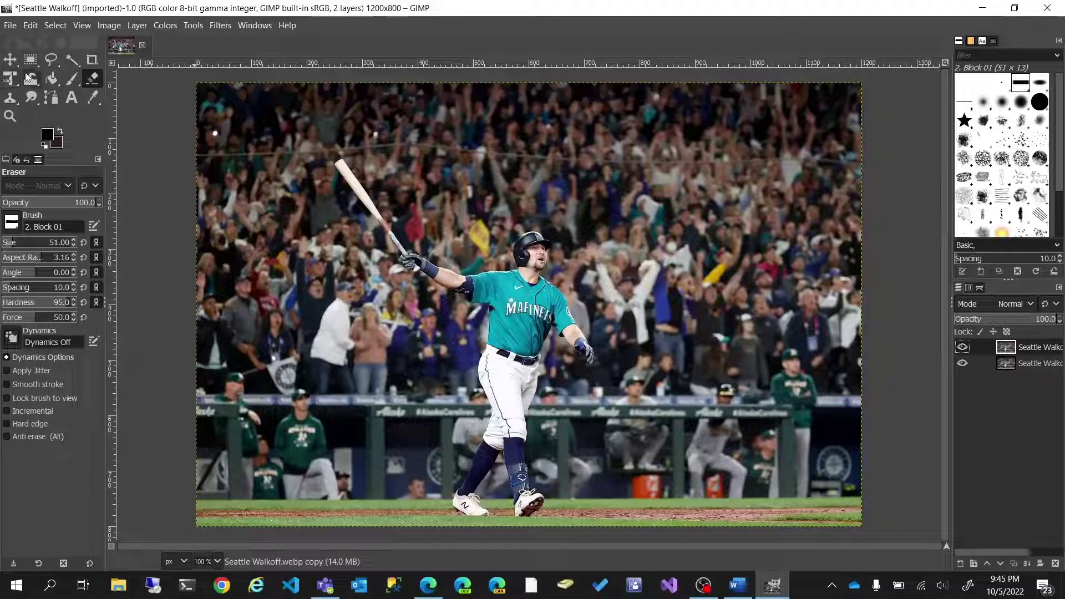
Try a black Paintbrush stroke over the crowd and a small move of the layer copy, undoing each one
click(72, 78)
mouse_move(285, 227)
mouse_down()
mouse_move(283, 184)
mouse_move(316, 179)
mouse_move(288, 219)
mouse_move(302, 246)
mouse_up()
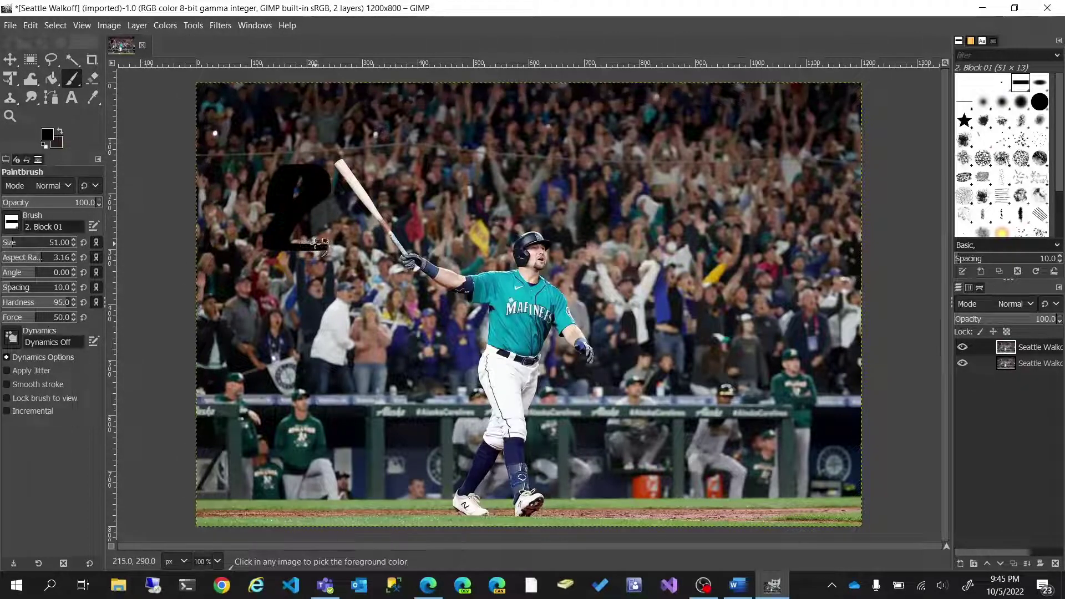
key(ctrl+z)
click(10, 59)
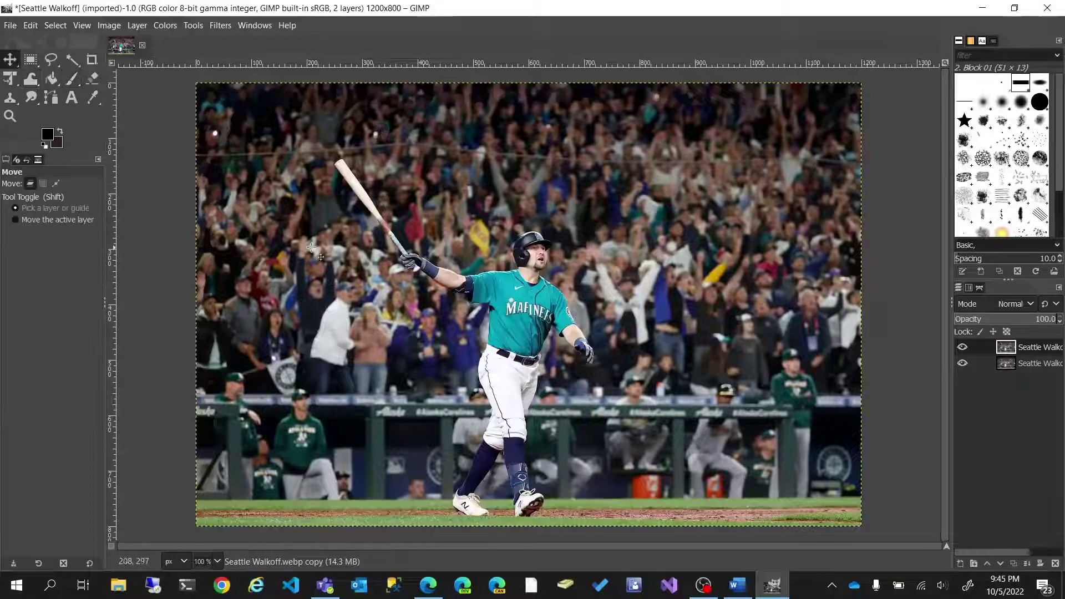
drag(357, 255, 371, 251)
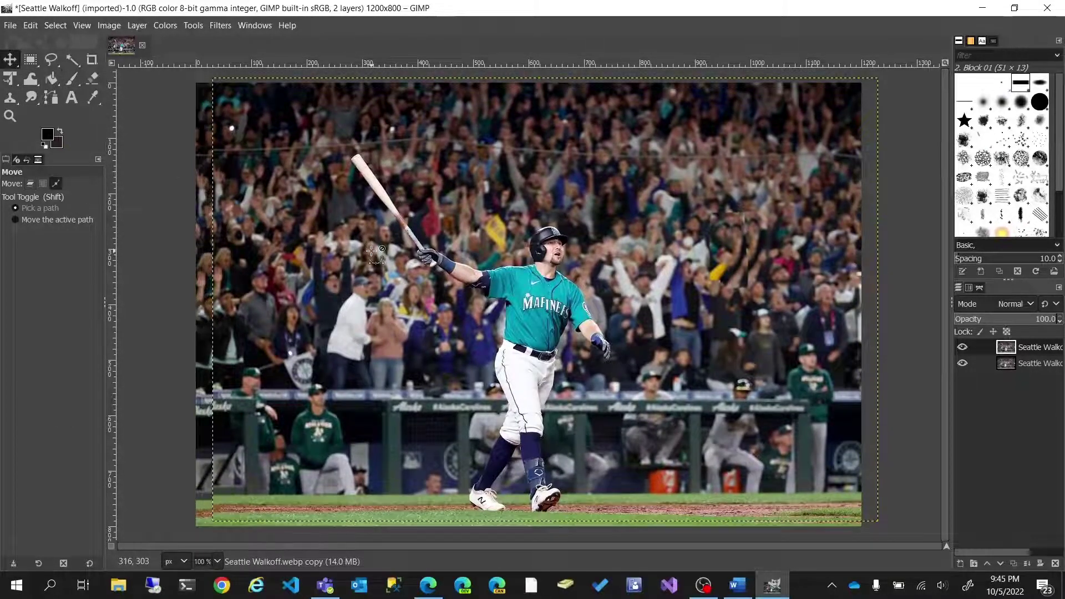
key(ctrl+z)
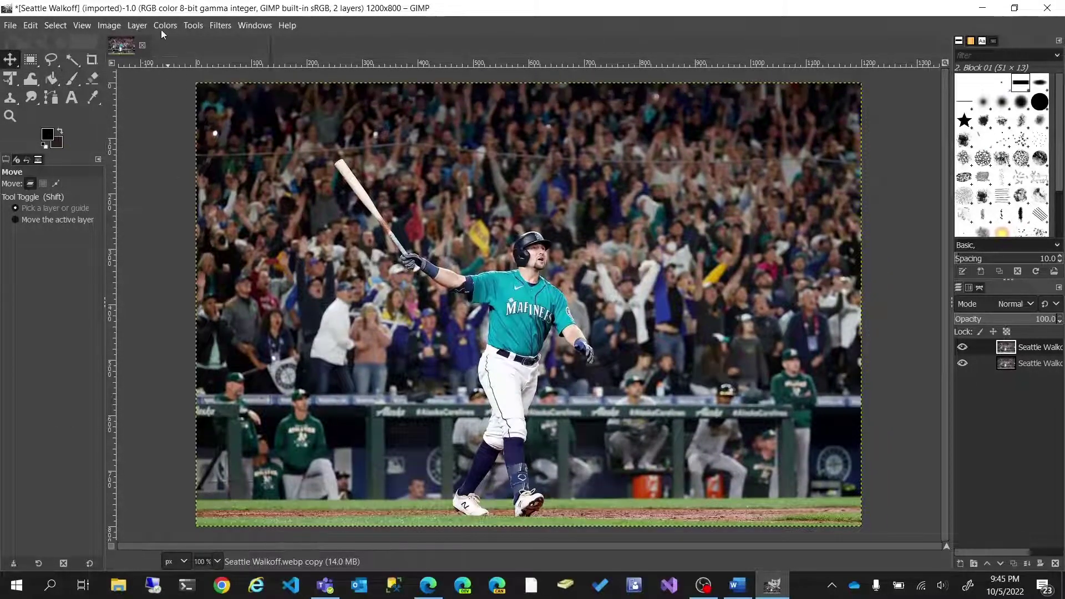
Colorize the upper layer copy with the dark grey 454545
click(161, 29)
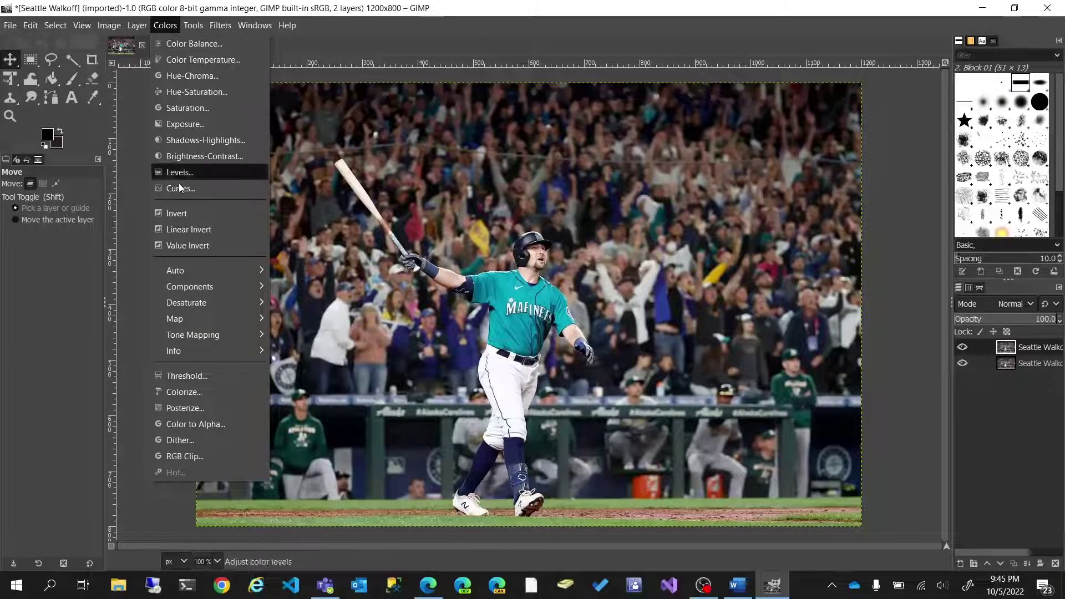
click(197, 391)
click(233, 129)
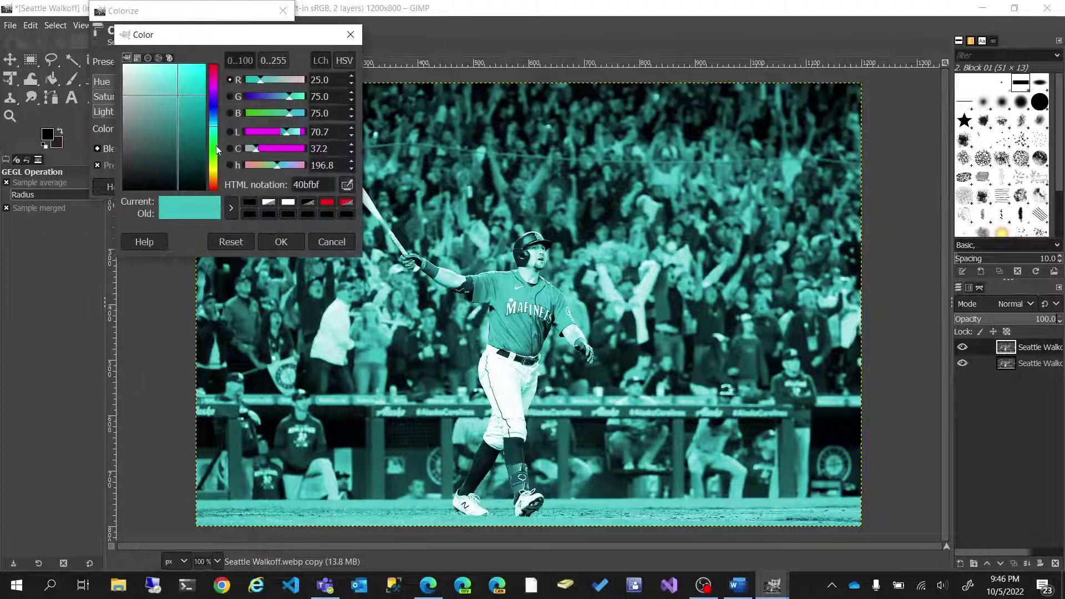
drag(161, 158, 119, 155)
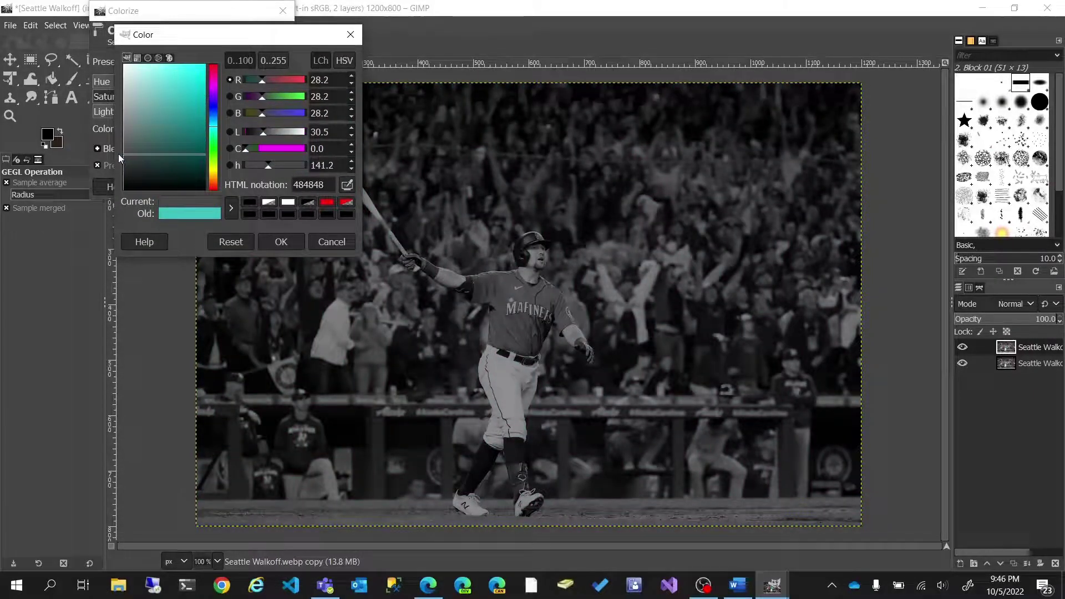
click(123, 156)
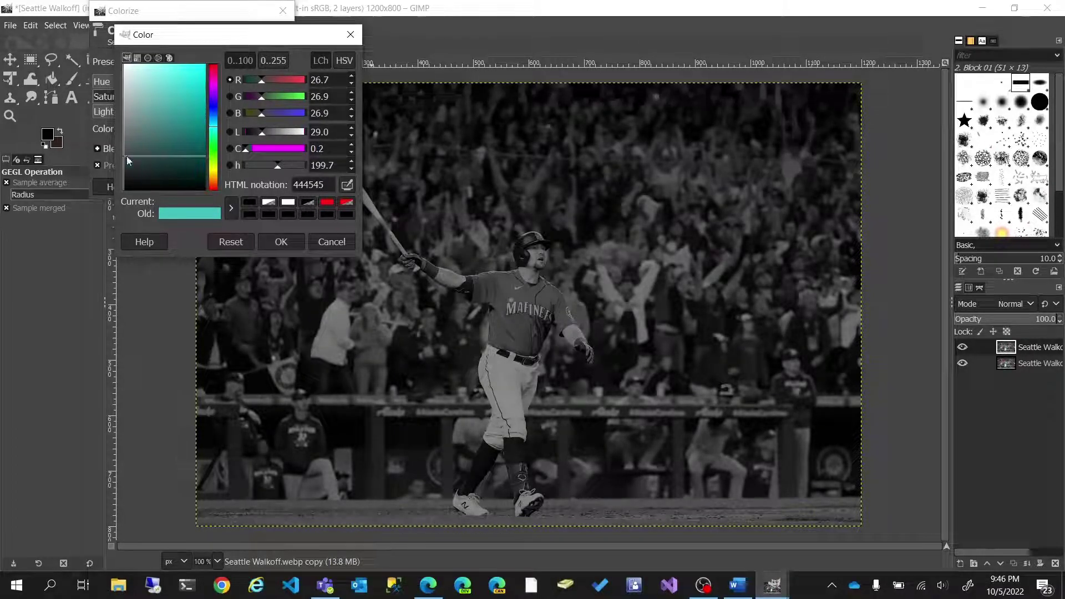
drag(125, 159, 123, 160)
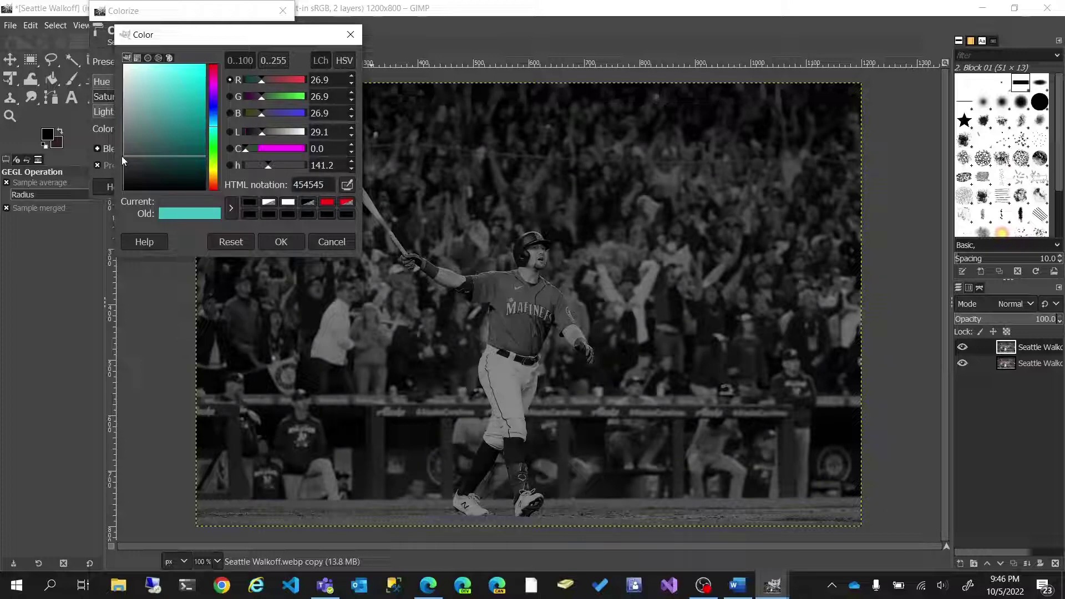
click(279, 242)
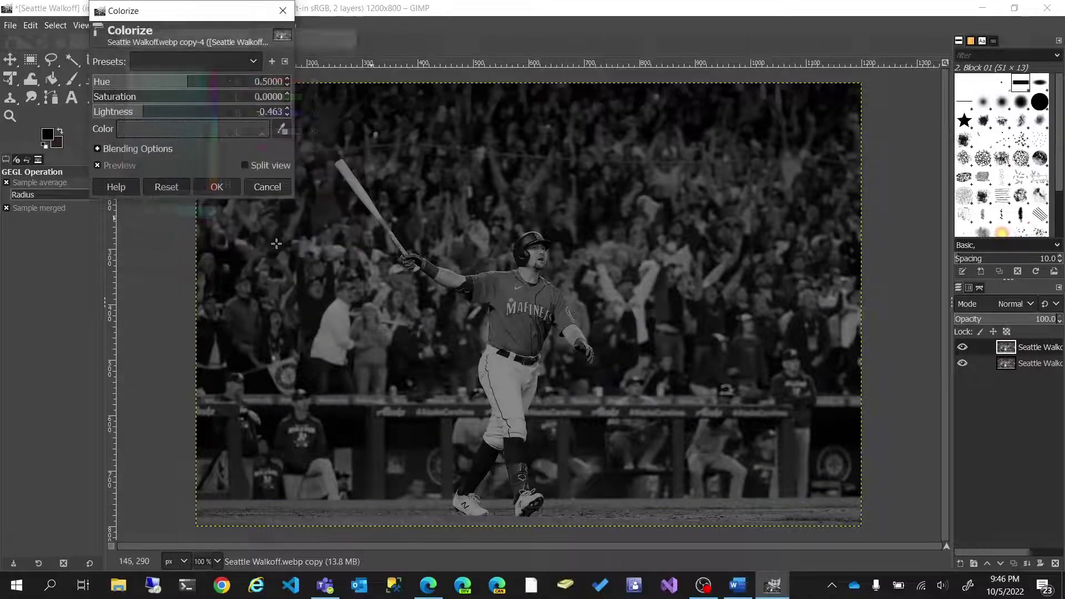
click(218, 188)
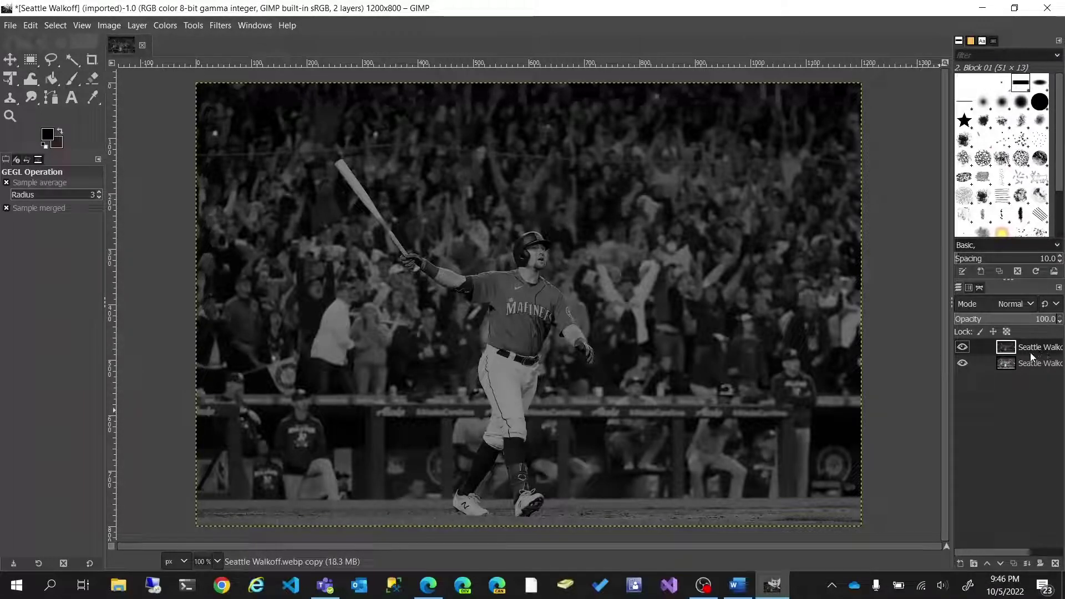
Hide and show the grey copy to compare it with the original, try erasing part of the jersey, and undo it
click(962, 348)
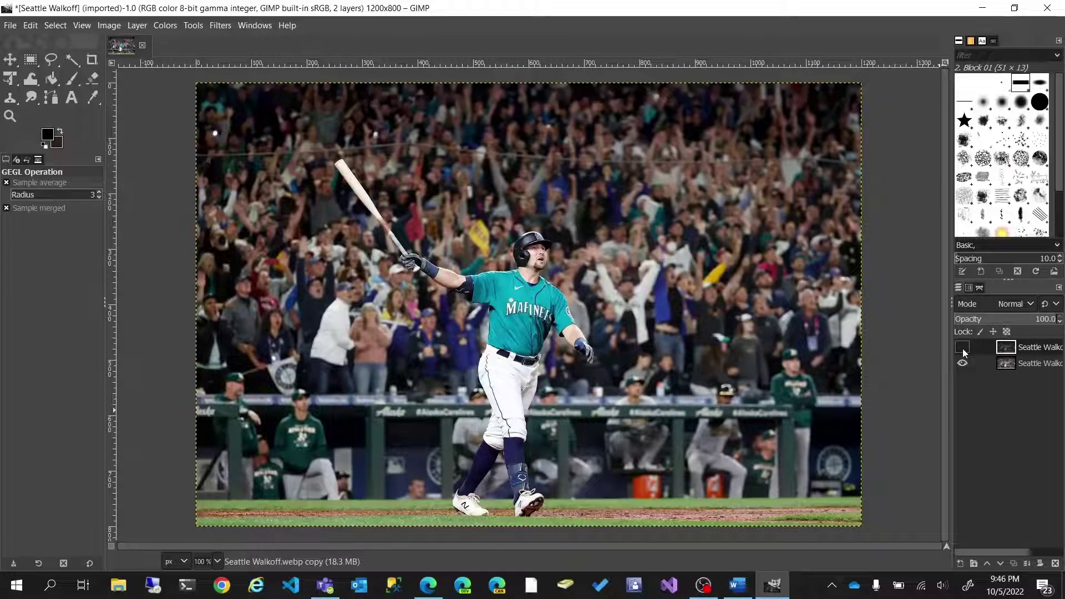
click(962, 348)
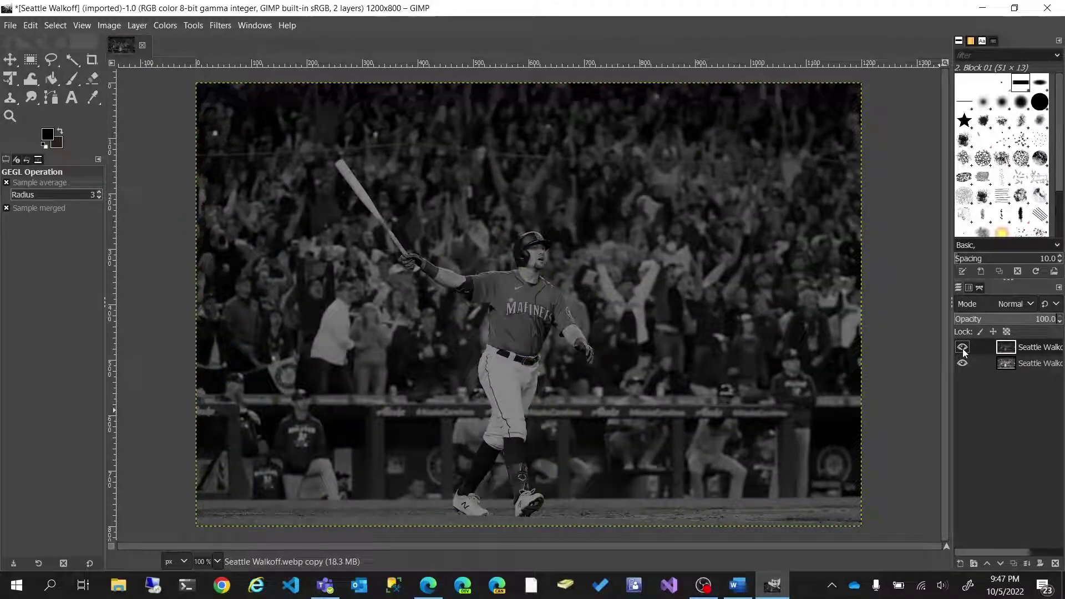
click(92, 78)
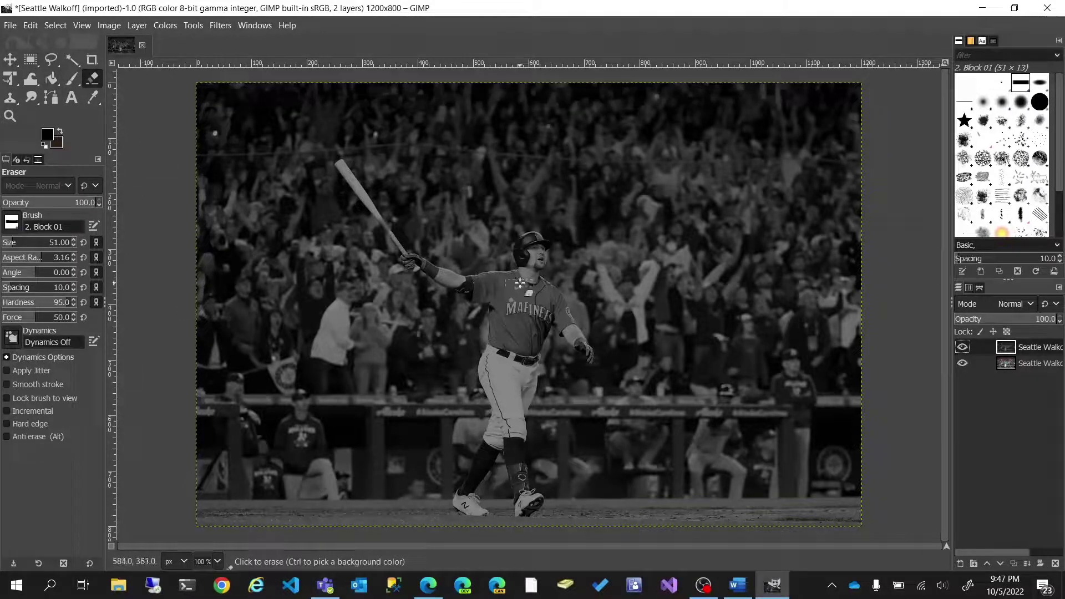
drag(520, 291, 522, 340)
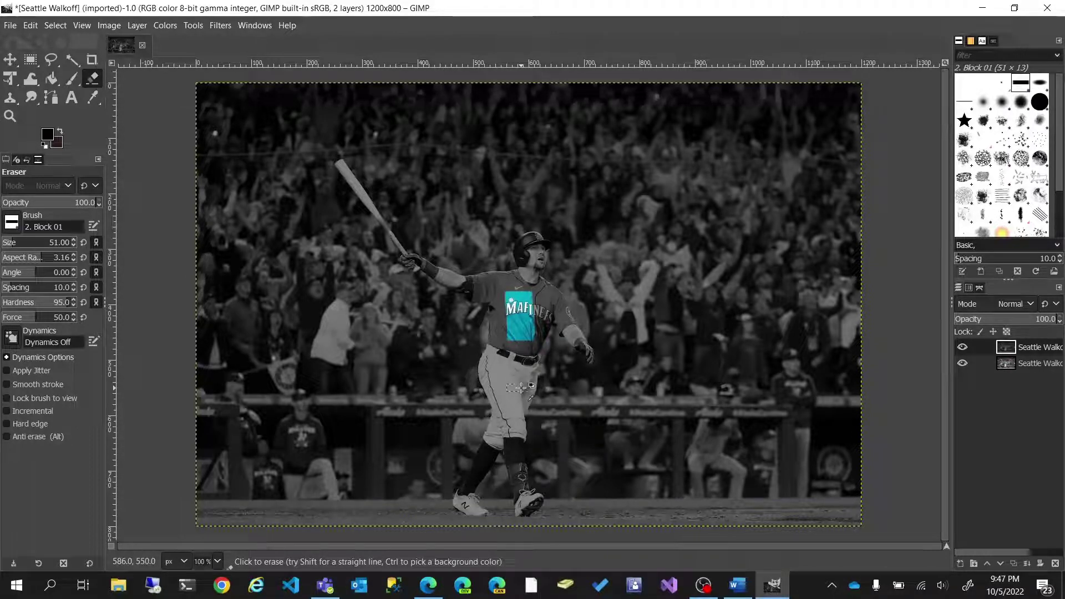
key(ctrl+z)
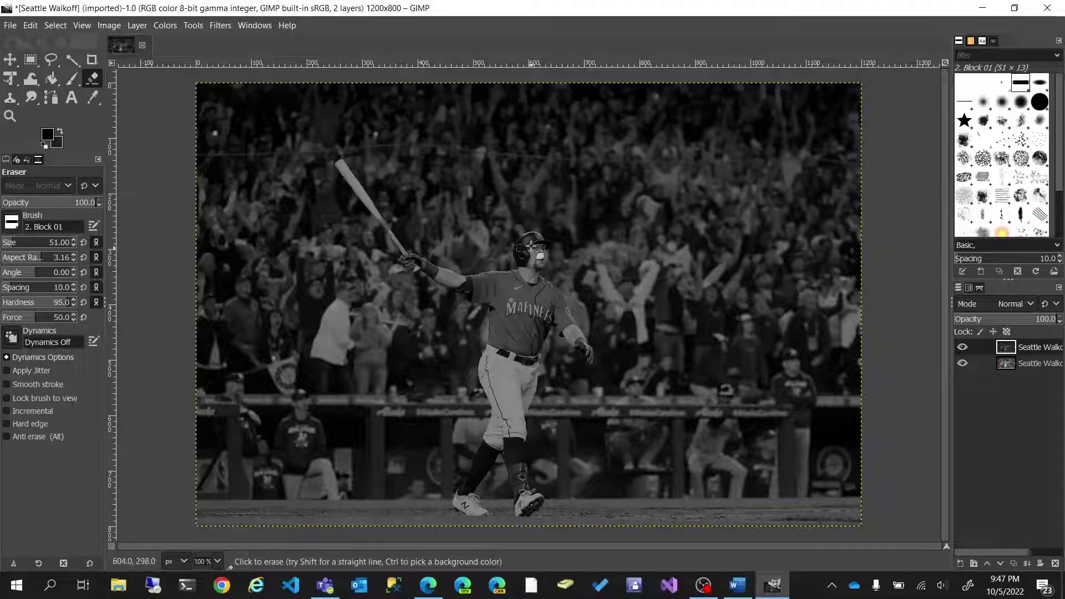
Outline the batter and his bat with a closed Free Select selection, placing points closely along the edges
click(52, 60)
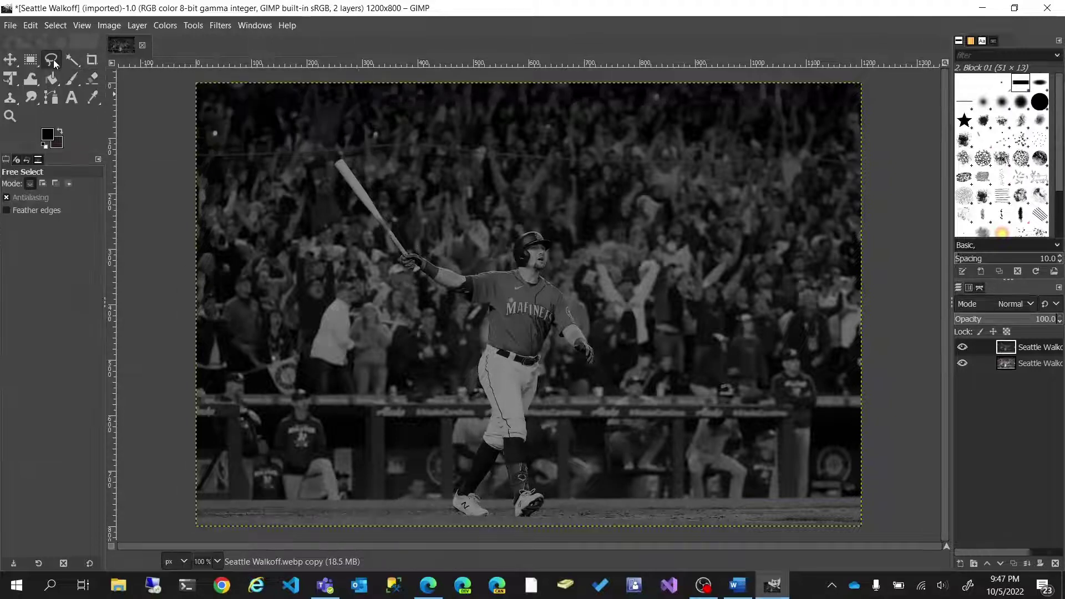
ctrl+scroll(505, 363, up, 4)
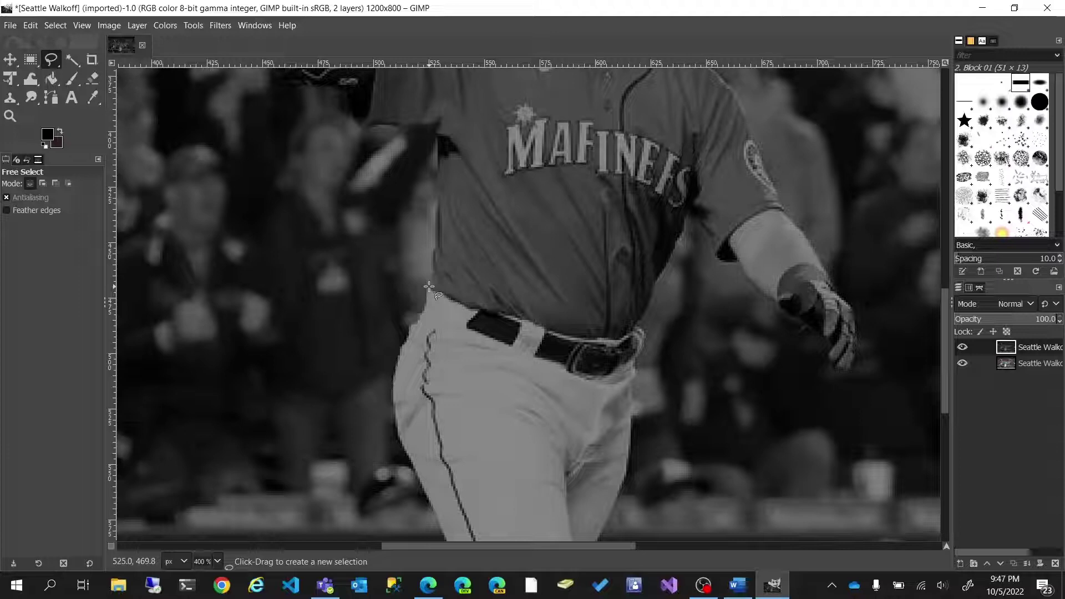
click(429, 286)
click(429, 272)
click(432, 258)
click(430, 248)
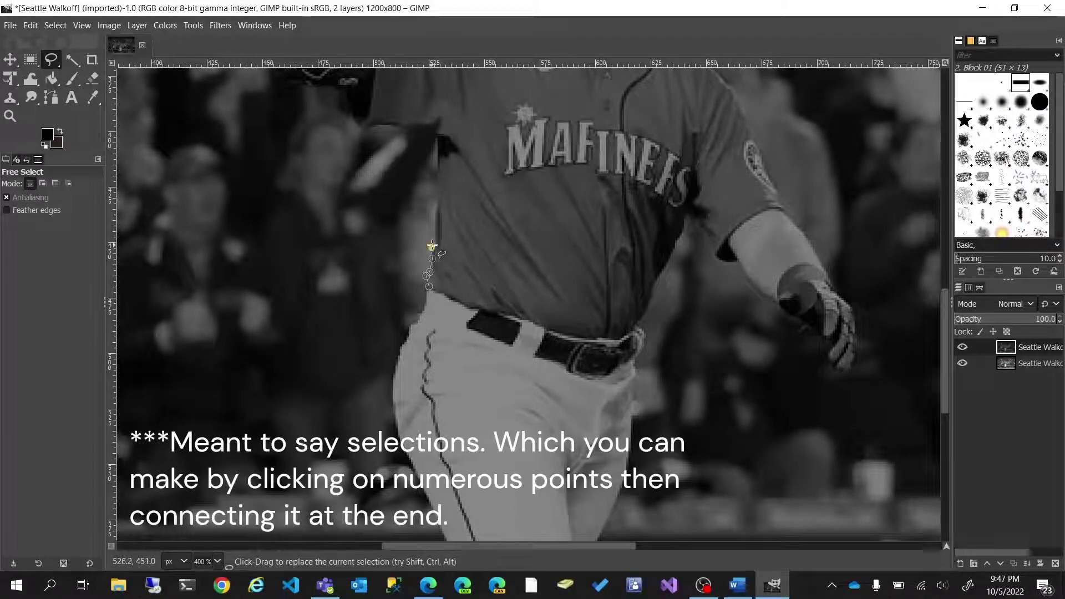
click(434, 244)
click(436, 235)
click(436, 208)
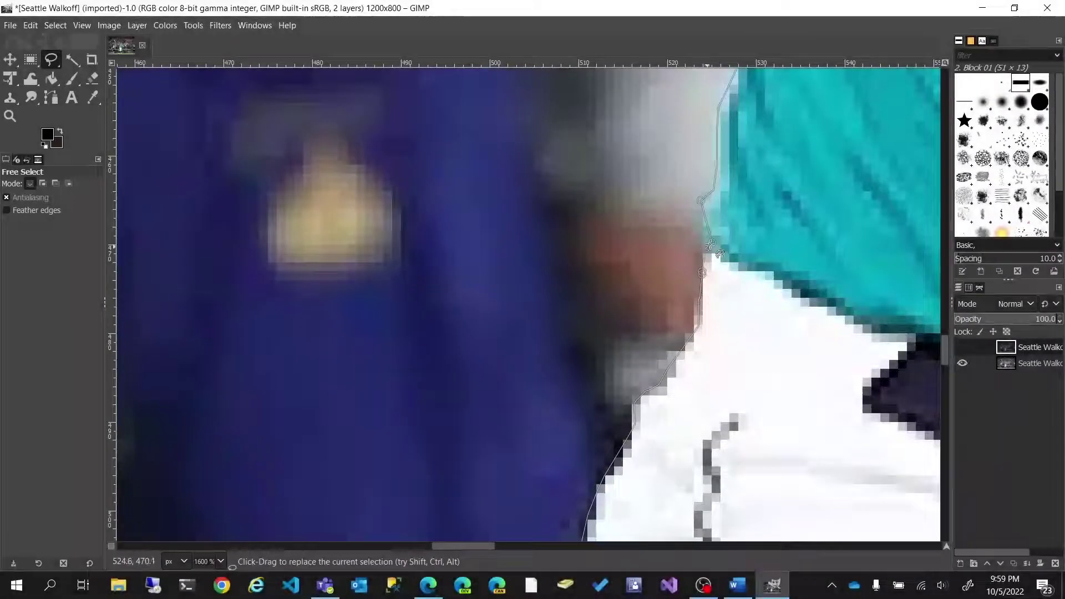
scroll(728, 273, up, 5)
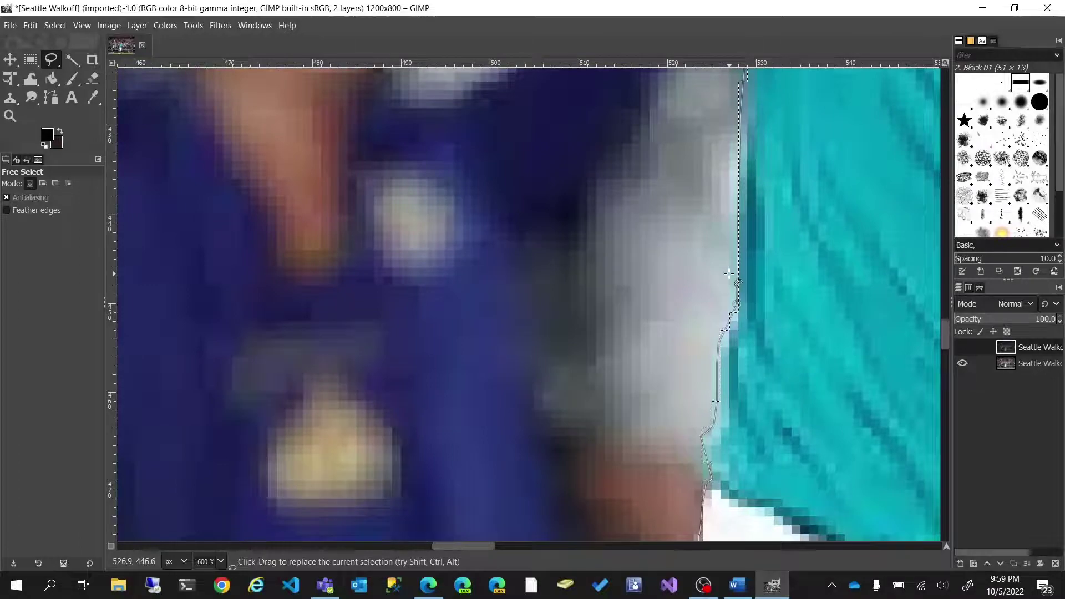
scroll(723, 273, down, 8)
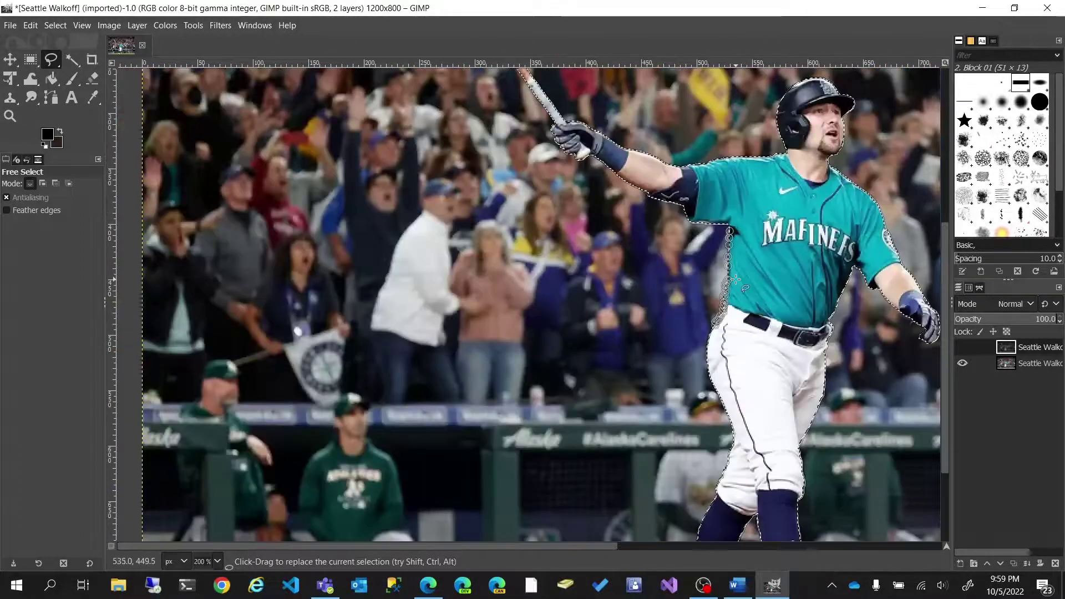
scroll(735, 279, down, 1)
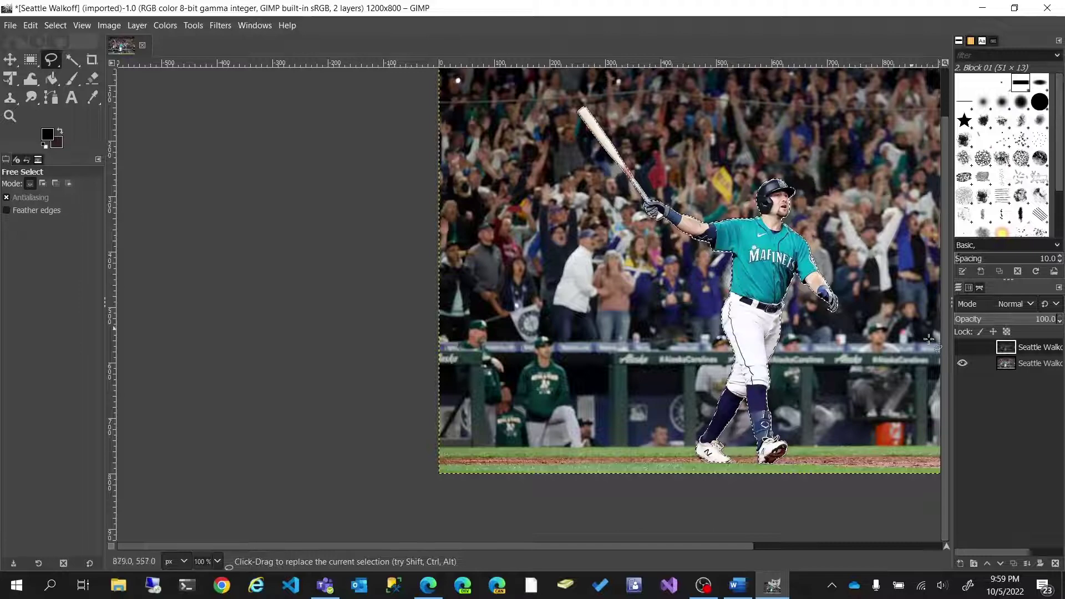
Show the grey layer and erase it inside the selection across the batter's whole body and bat
click(963, 347)
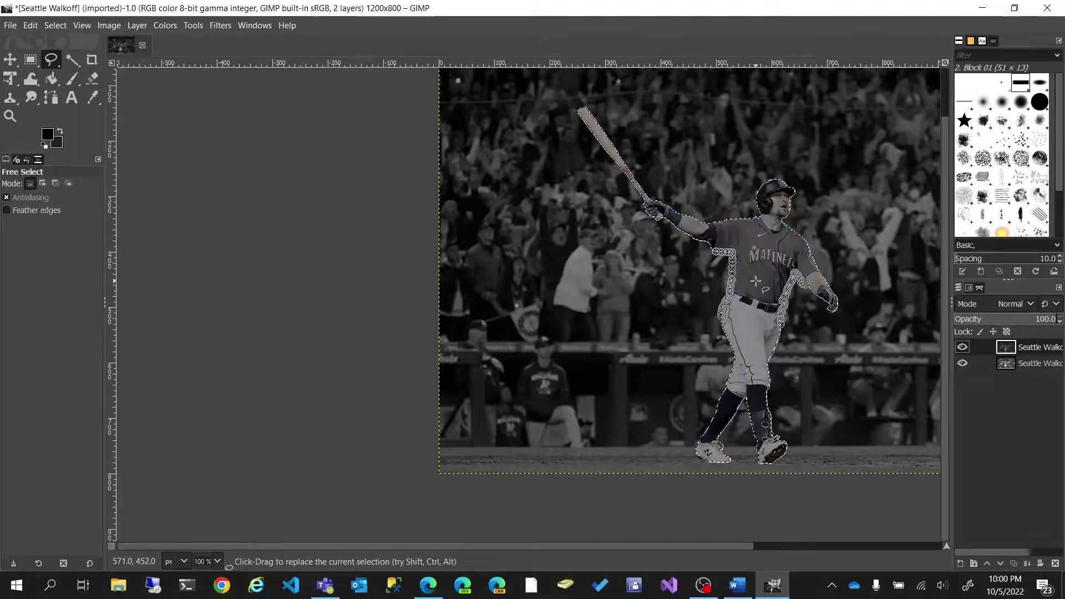
click(93, 79)
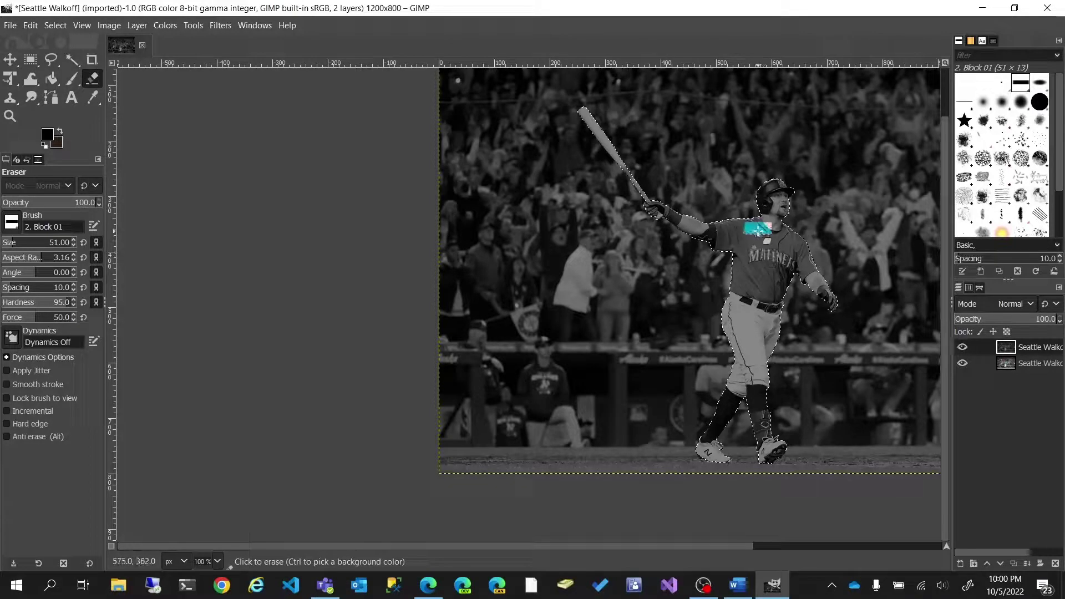
mouse_move(758, 230)
mouse_down()
mouse_move(734, 226)
mouse_move(717, 253)
mouse_move(695, 251)
mouse_move(658, 181)
mouse_move(604, 165)
mouse_move(570, 100)
mouse_move(732, 310)
mouse_move(737, 197)
mouse_move(777, 236)
mouse_move(777, 174)
mouse_move(793, 194)
mouse_move(790, 241)
mouse_move(848, 331)
mouse_move(806, 263)
mouse_move(779, 268)
mouse_move(740, 370)
mouse_move(764, 266)
mouse_move(726, 433)
mouse_move(717, 430)
mouse_move(699, 468)
mouse_move(728, 440)
mouse_move(757, 354)
mouse_move(777, 459)
mouse_move(756, 291)
mouse_move(784, 246)
mouse_move(773, 184)
mouse_up()
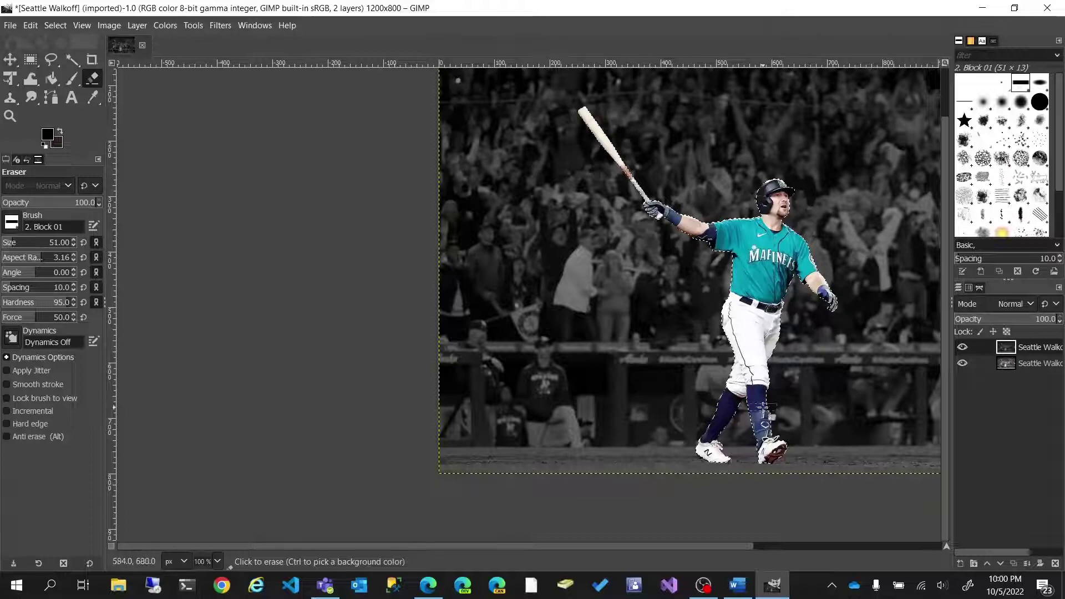
Finish erasing the grey layer over the batter's lower leg, and undo and redo the erasing to compare
drag(763, 407, 757, 414)
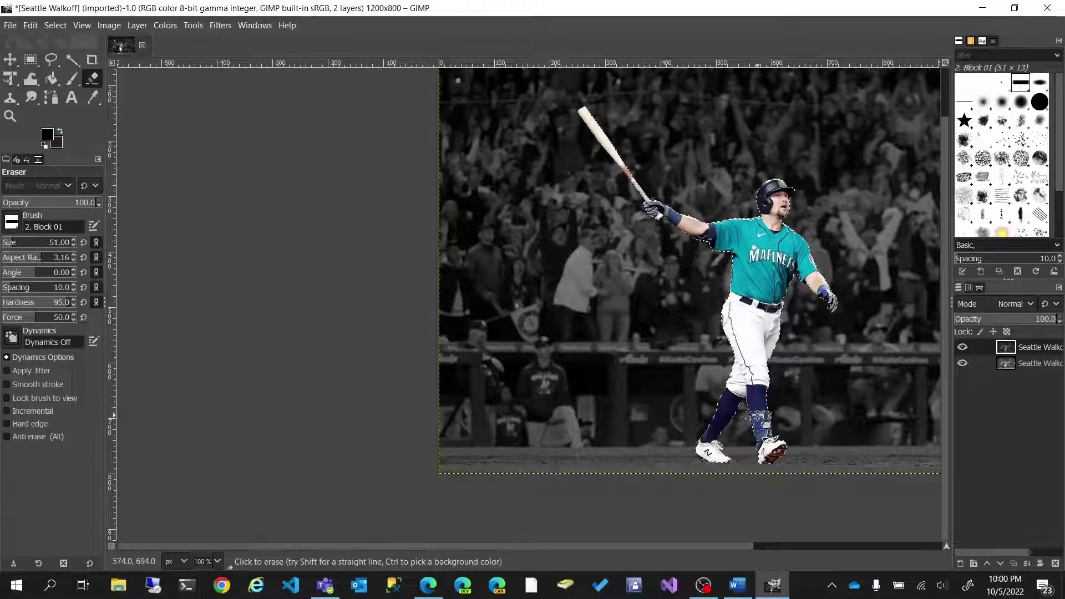
key(ctrl)
key(ctrl+z)
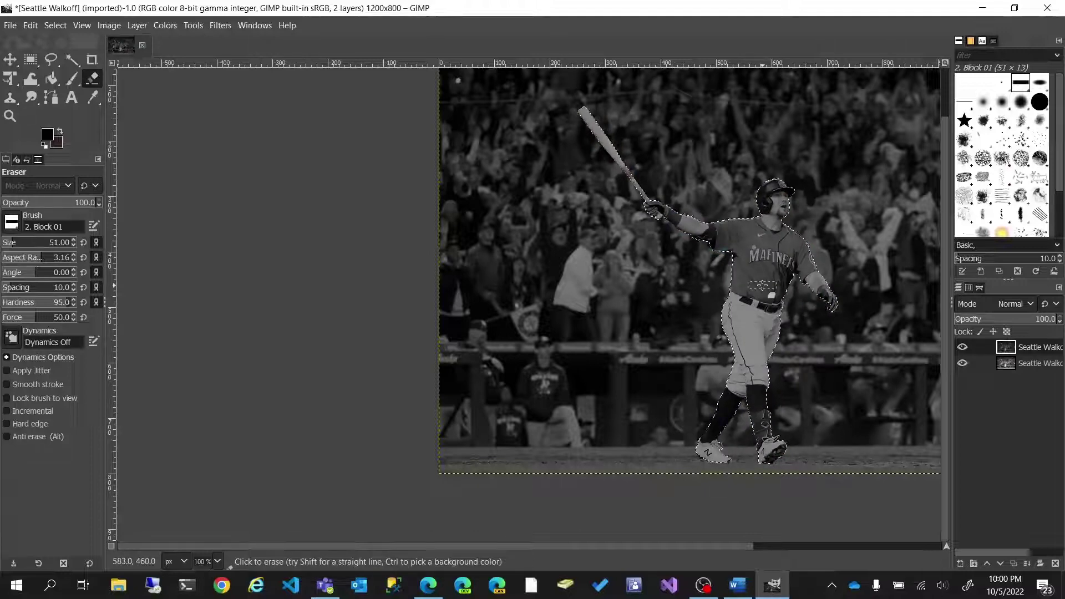
key(ctrl+y)
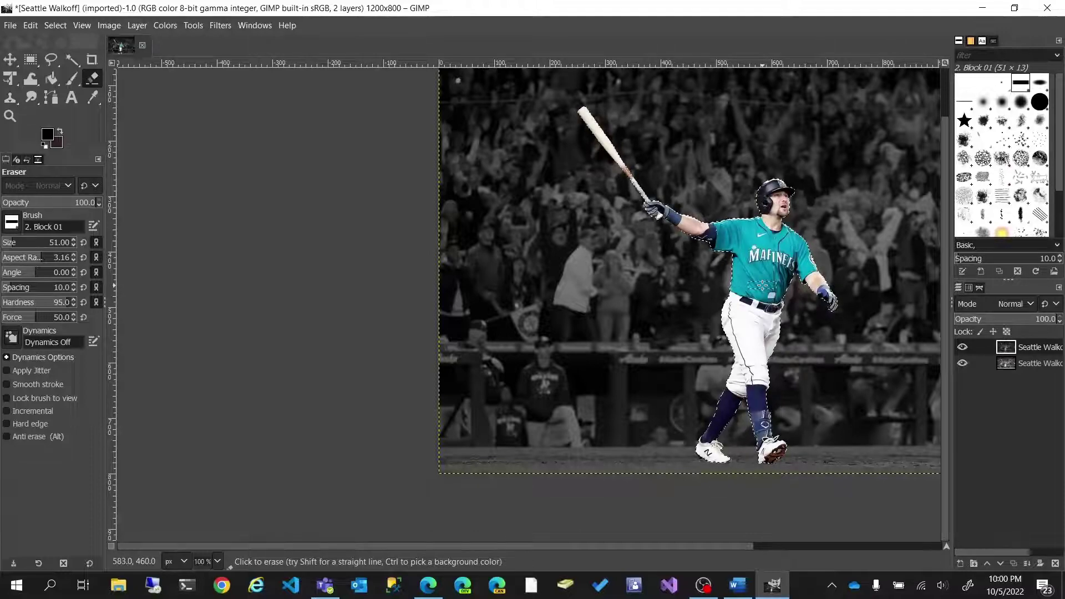
Add a text box over the crowd in the photo's upper-right area with the placeholder text "hello"
scroll(810, 347, down, 1)
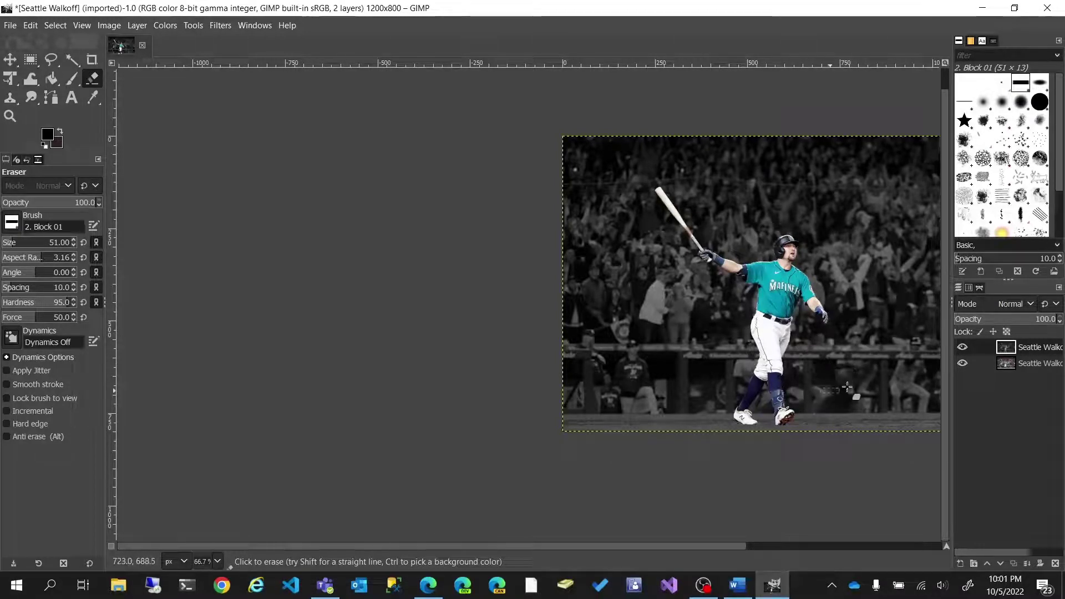
scroll(882, 355, up, 1)
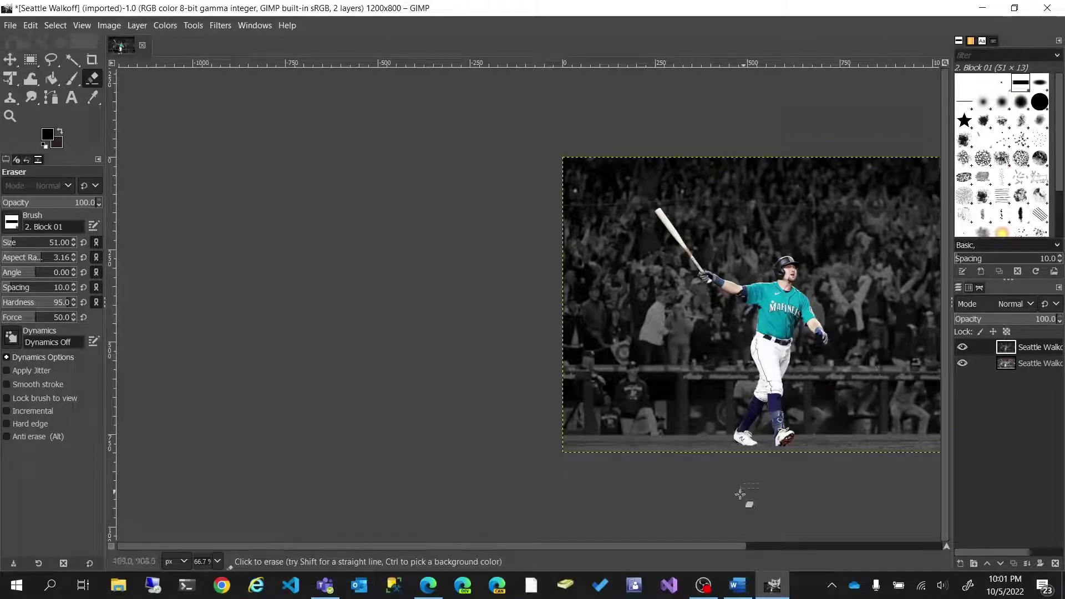
drag(677, 545, 710, 549)
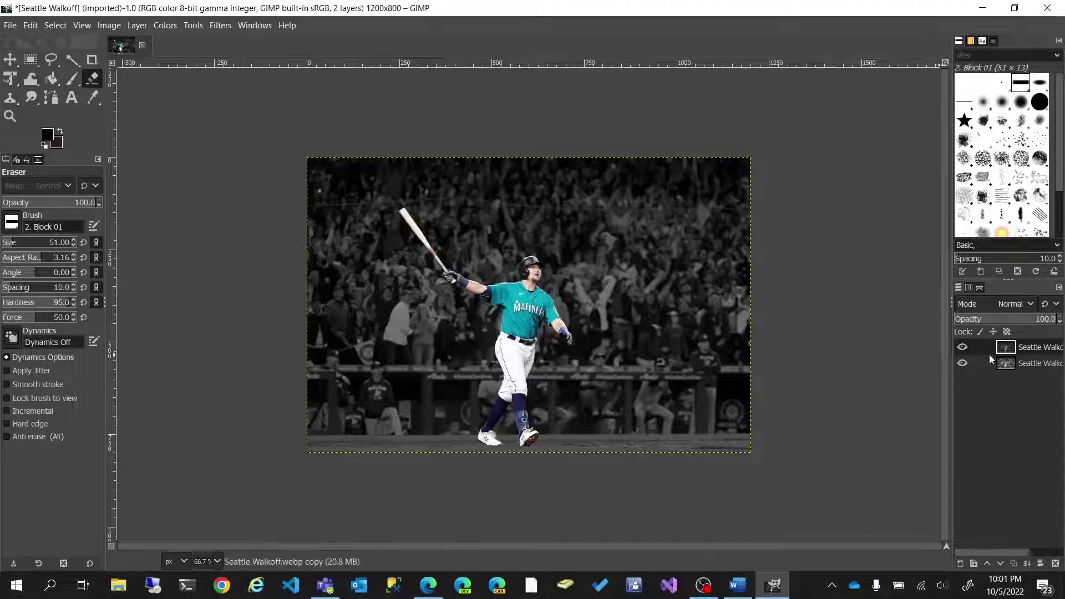
click(71, 99)
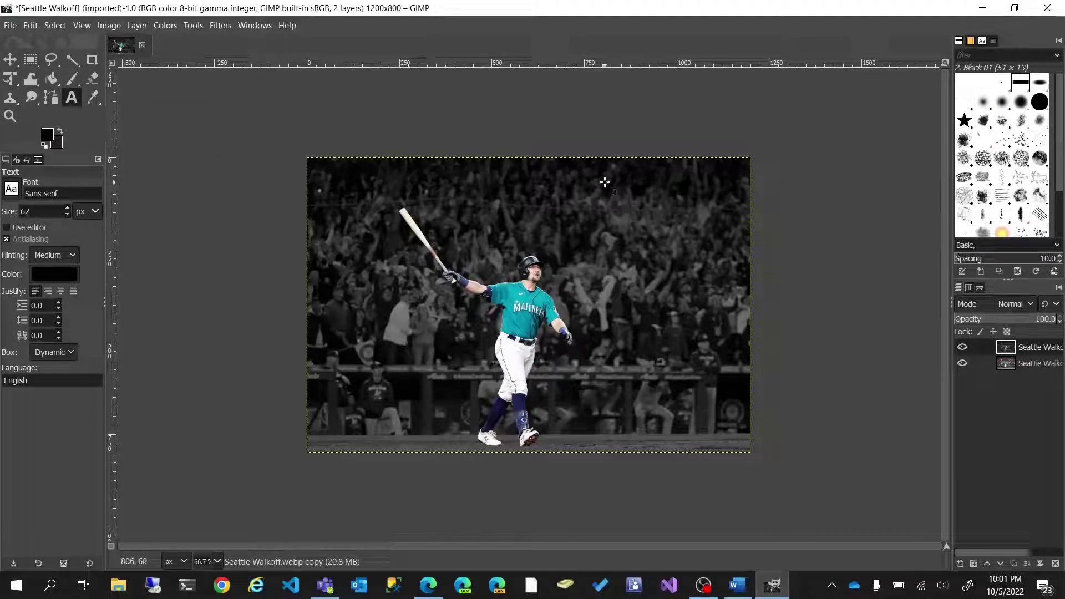
drag(599, 177, 719, 272)
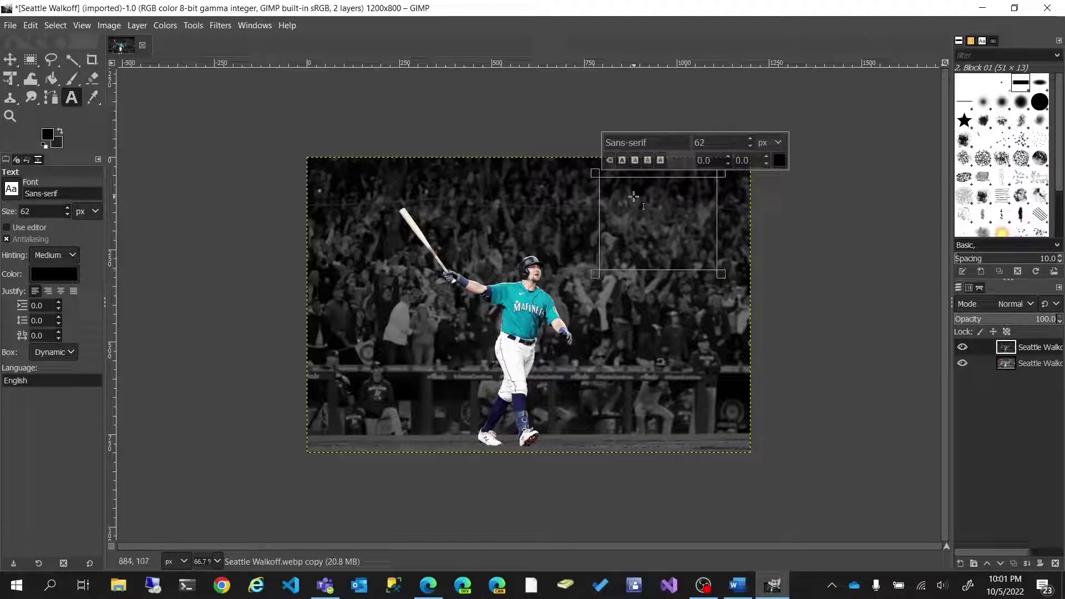
text(he)
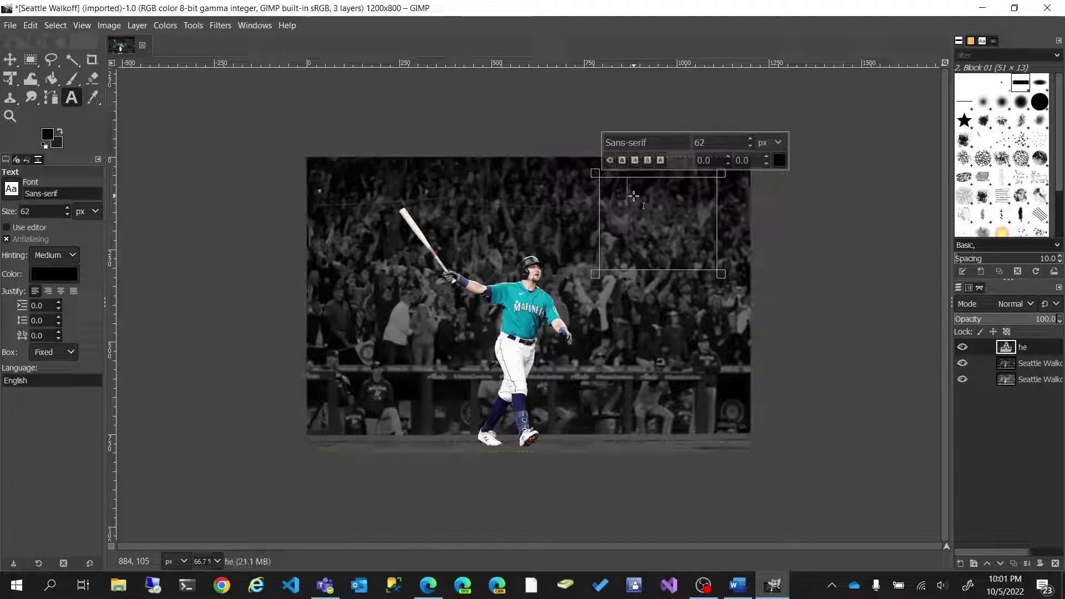
text(llo)
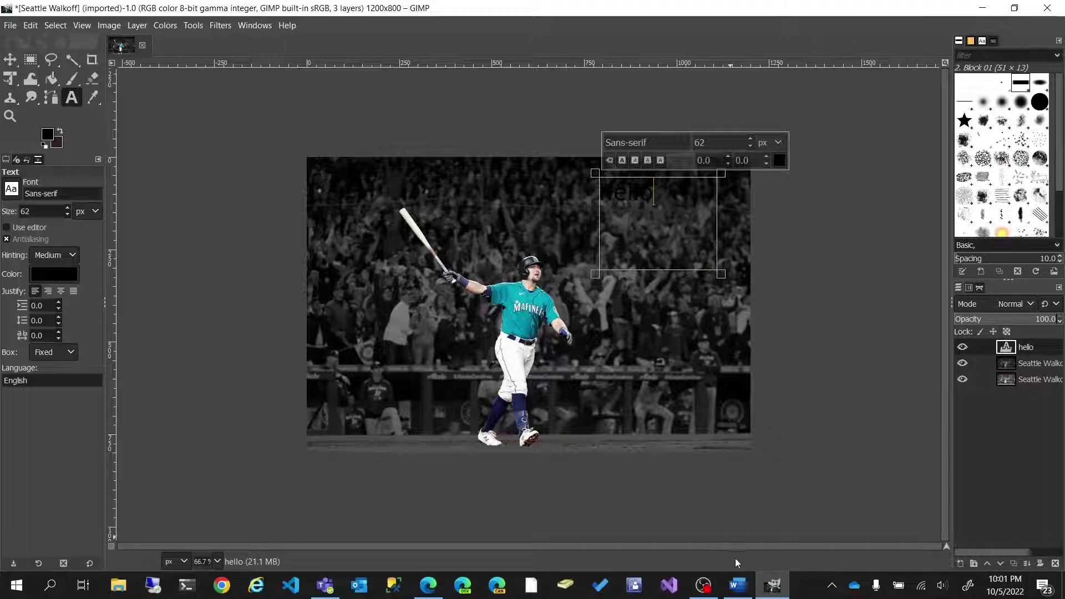
Cut the whole "THE DROUGHT IS OVER" caption from the Word document and paste it over "hello" in the GIMP text box
click(739, 588)
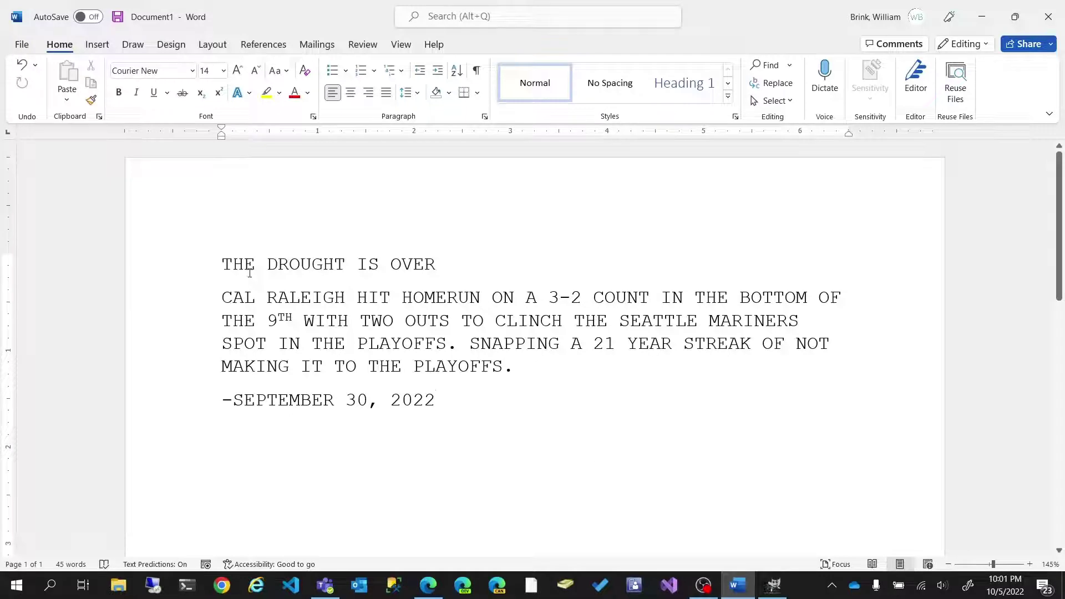
drag(222, 263, 486, 402)
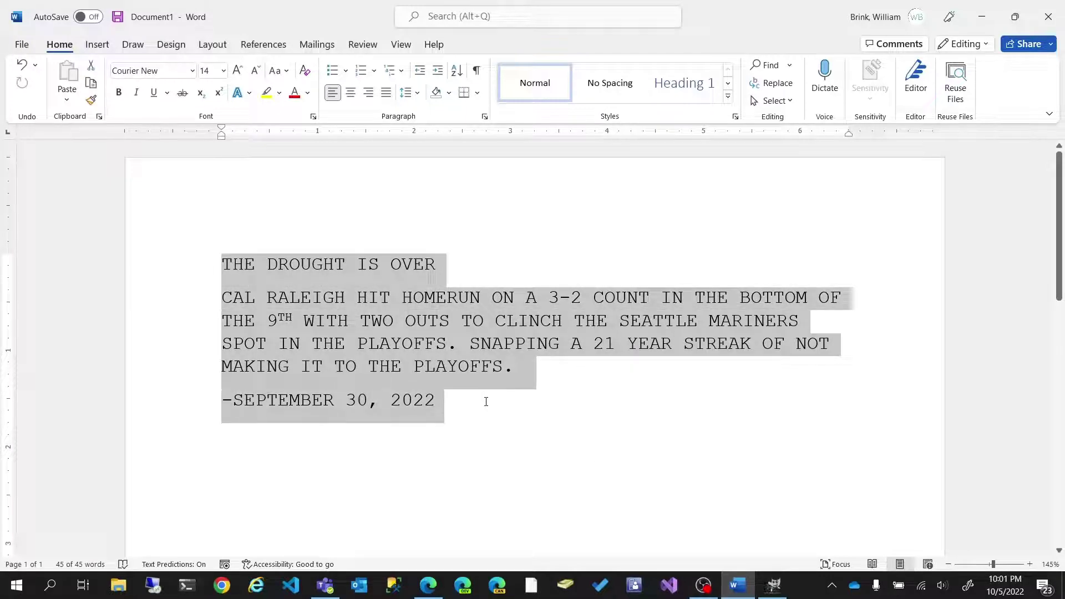
key(ctrl+x)
click(981, 17)
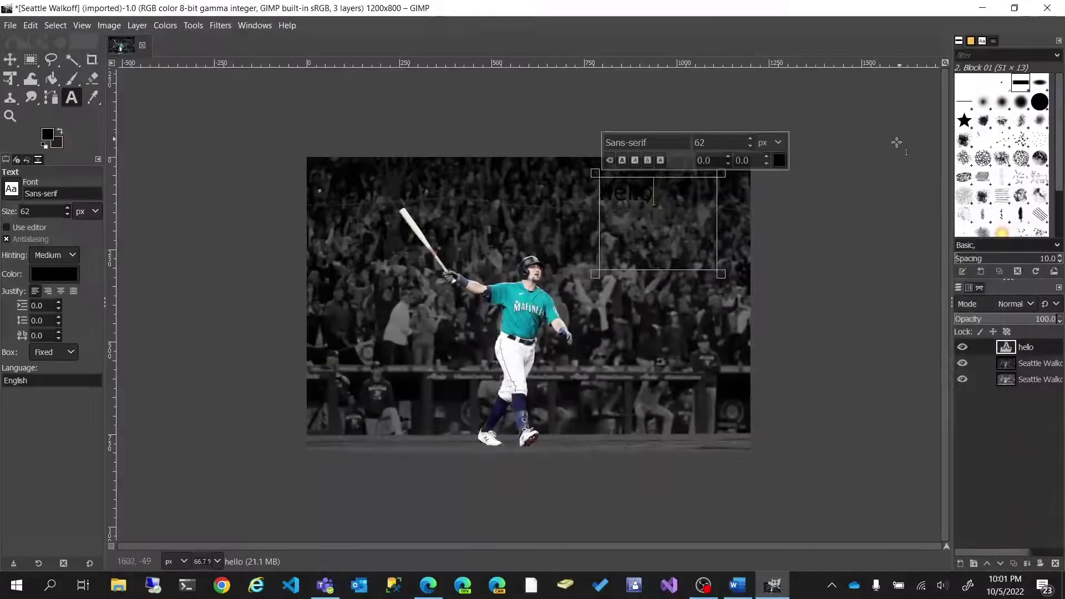
drag(656, 197, 605, 199)
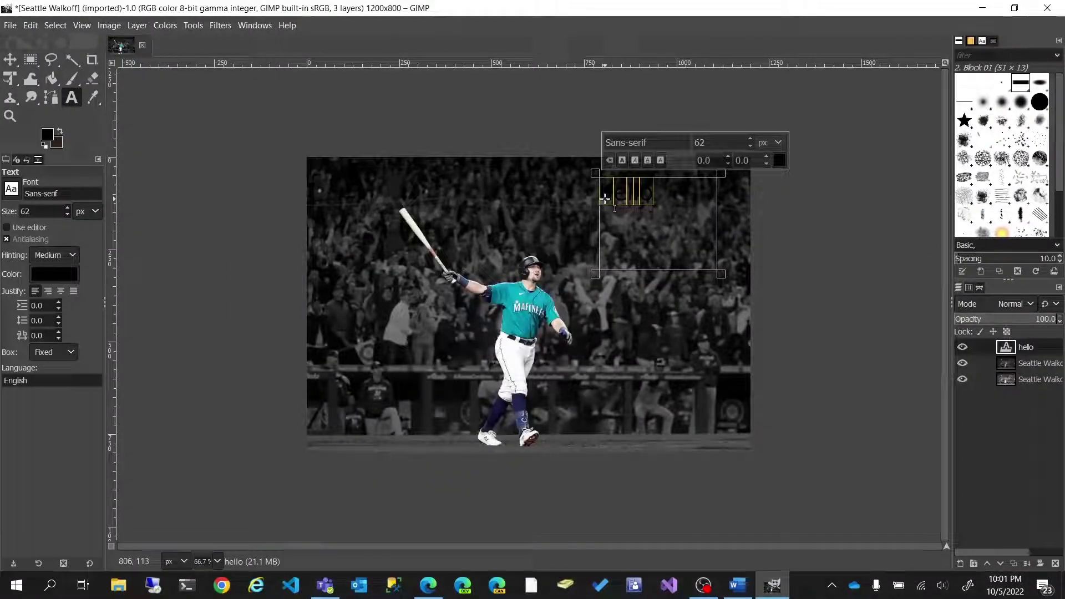
key(ctrl+v)
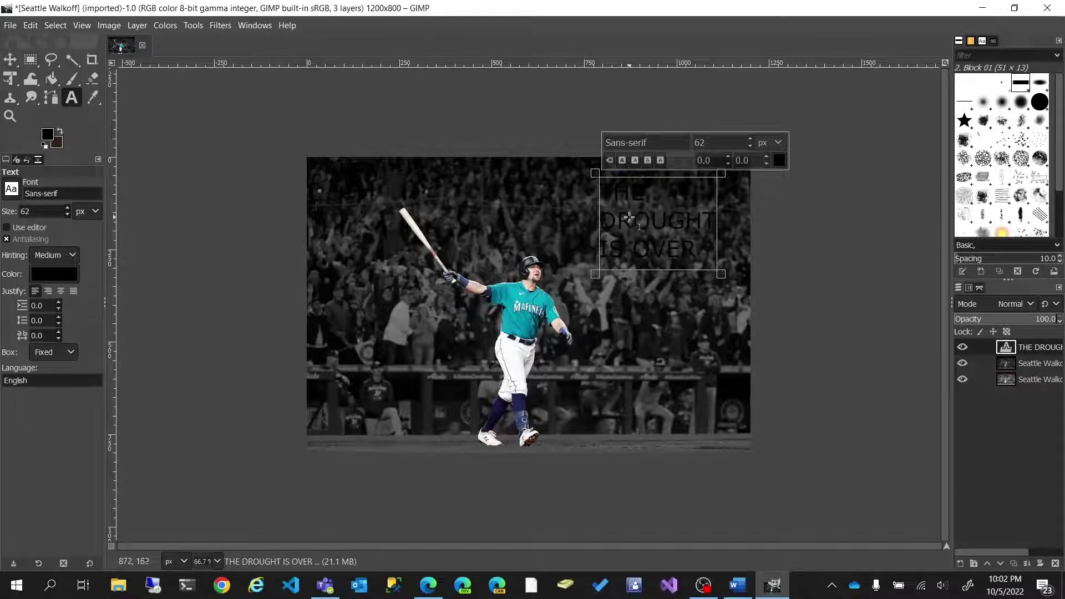
Reduce all of the caption text to 21 px and enlarge the text box so every line fits
click(635, 214)
key(ctrl+a)
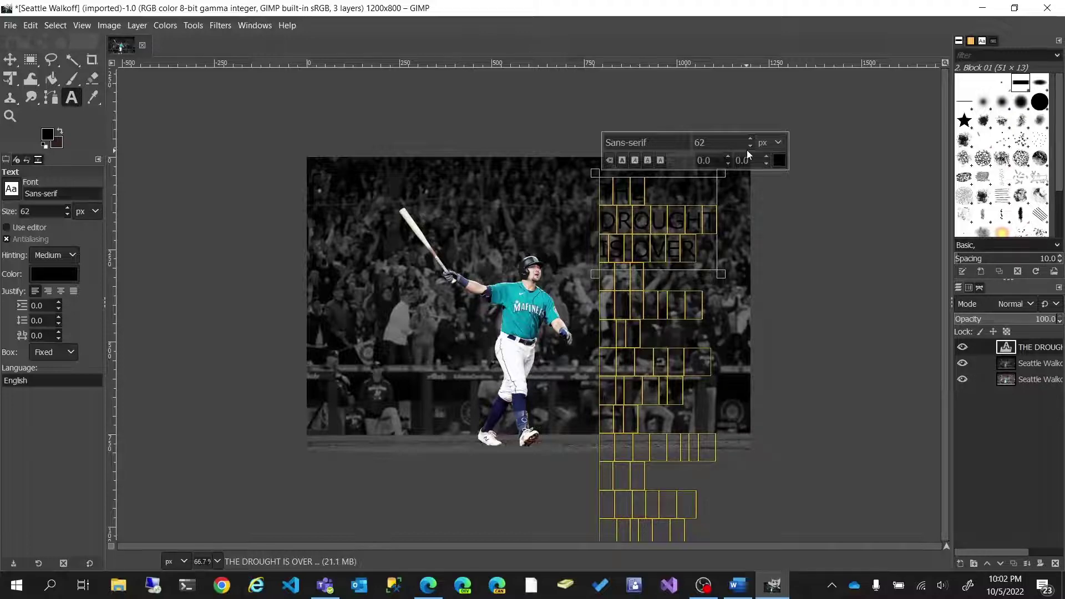
scroll(749, 145, down, 8)
scroll(750, 148, down, 20)
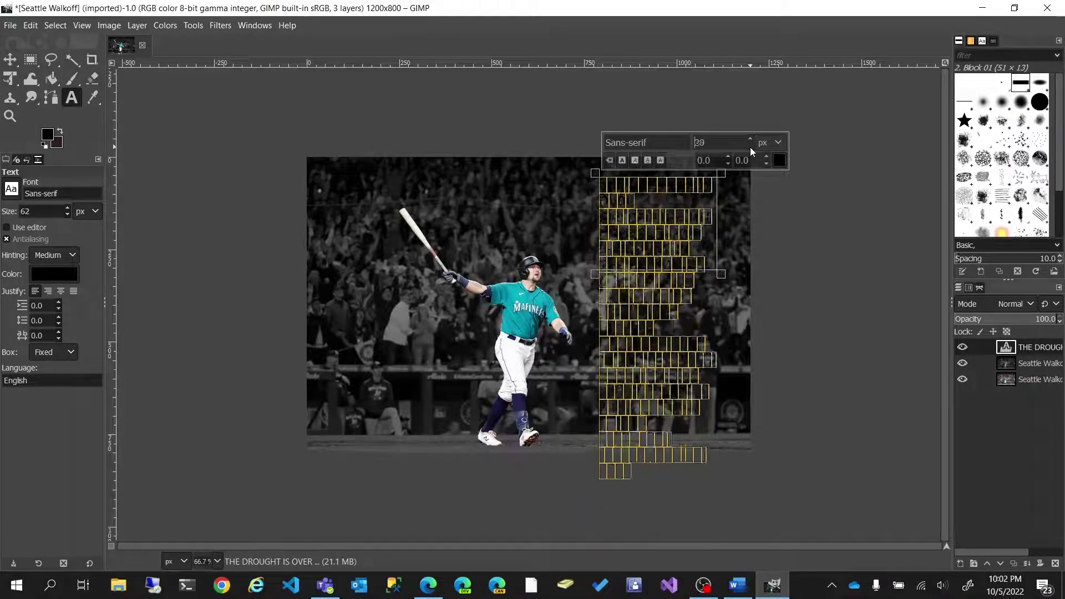
scroll(749, 140, up, 10)
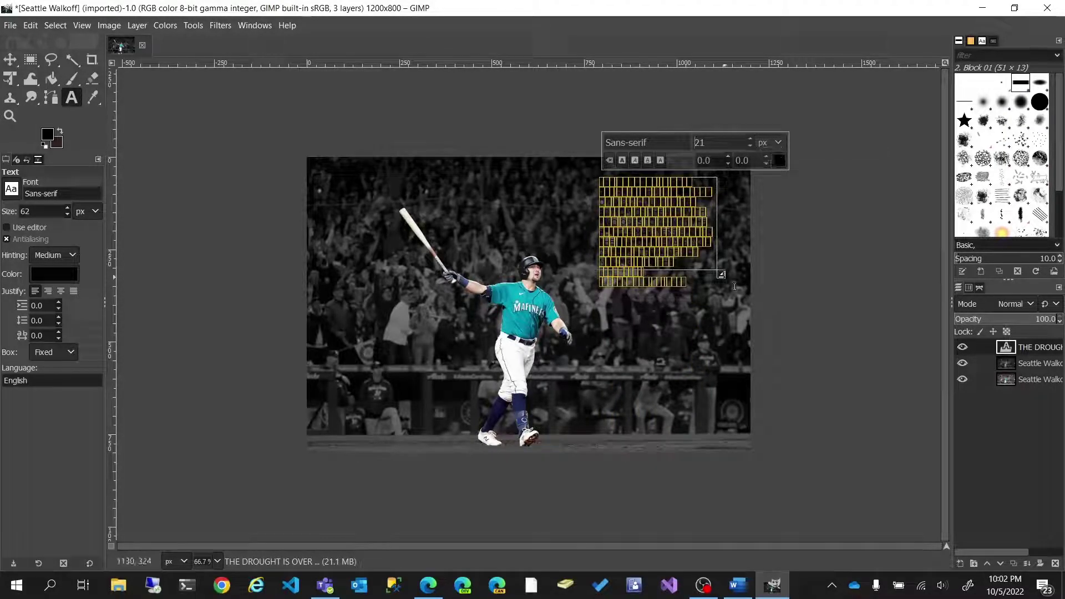
drag(720, 273, 742, 305)
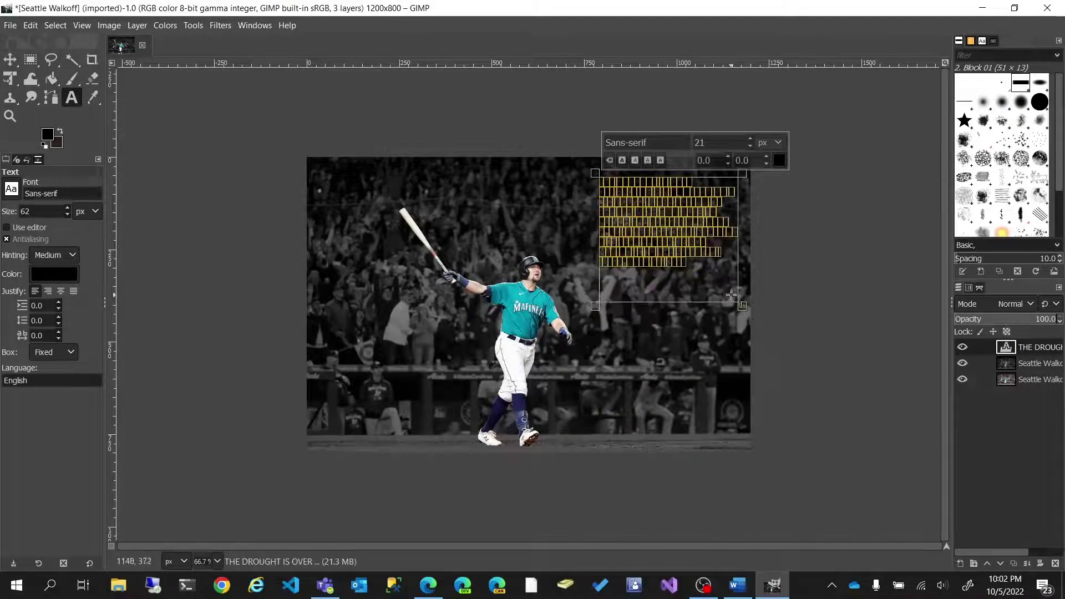
Colour all of the caption text white (ffffff) and set its font to Courier New
click(779, 160)
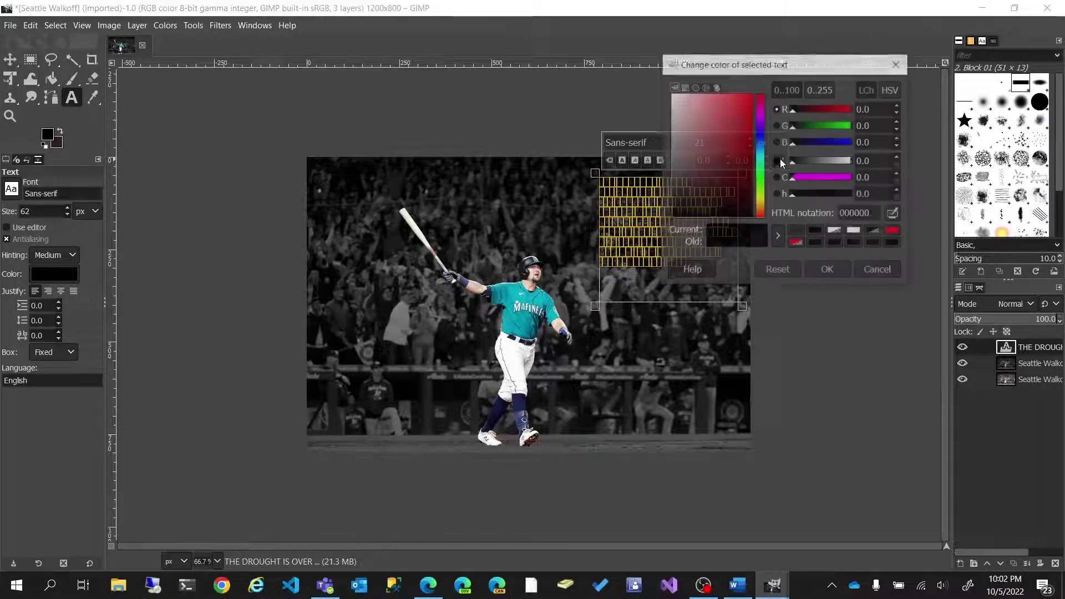
drag(679, 110, 668, 92)
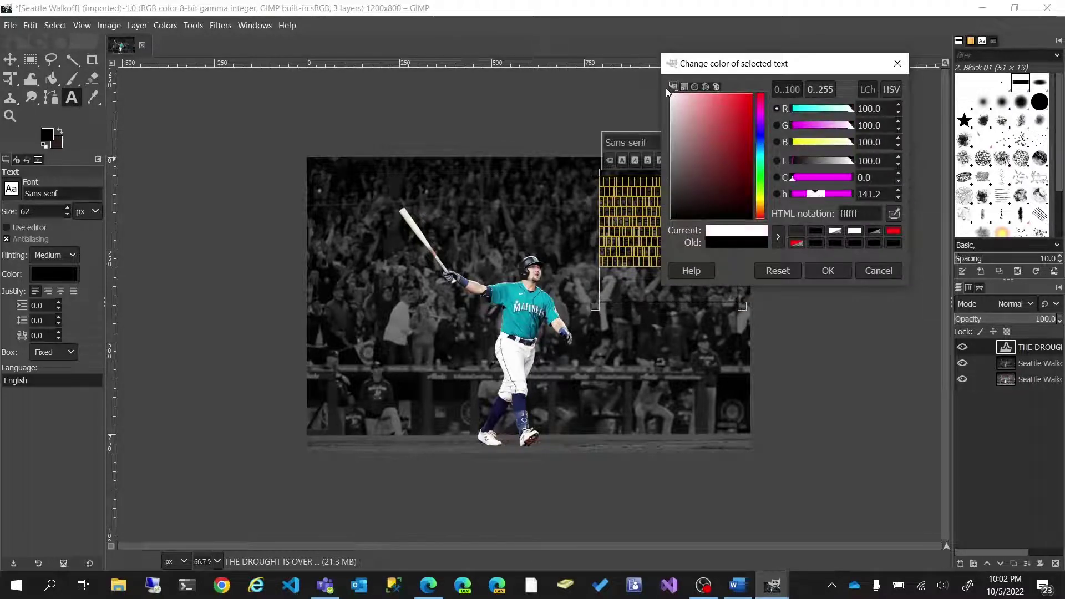
click(826, 271)
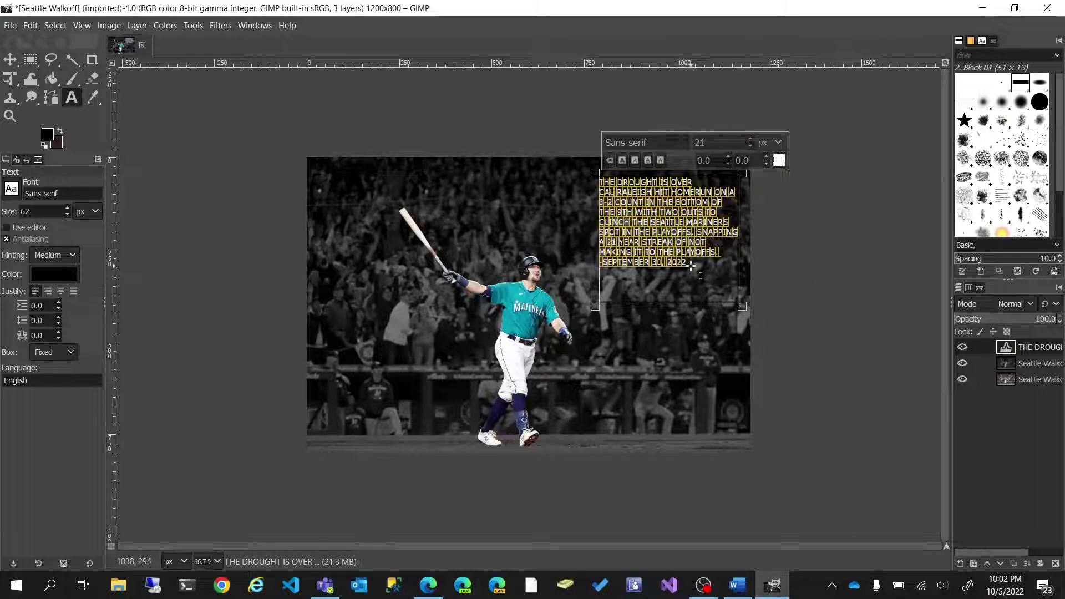
triple_click(661, 142)
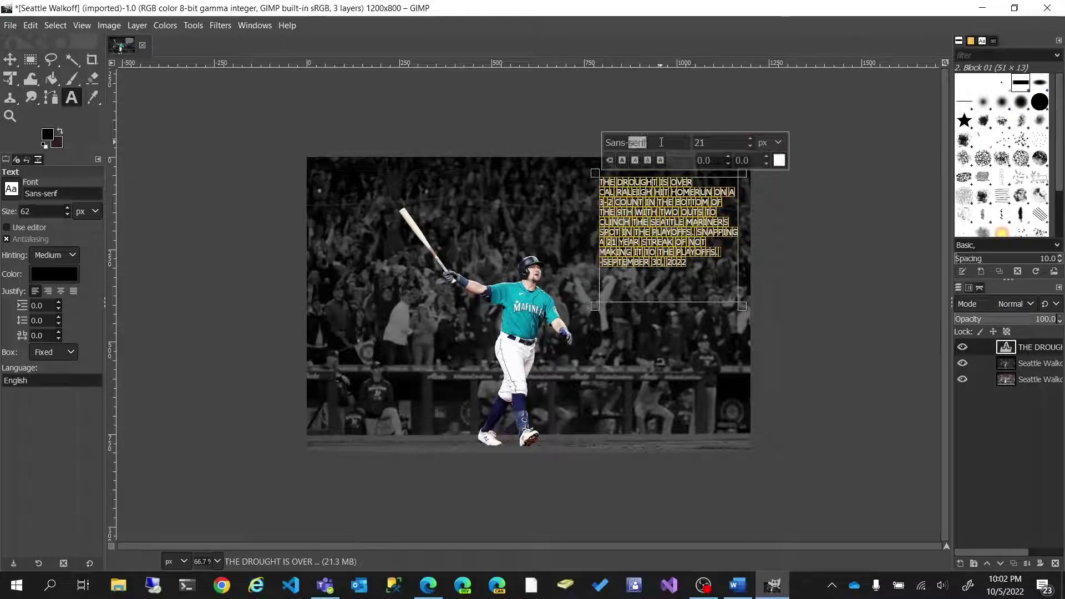
text(Courier)
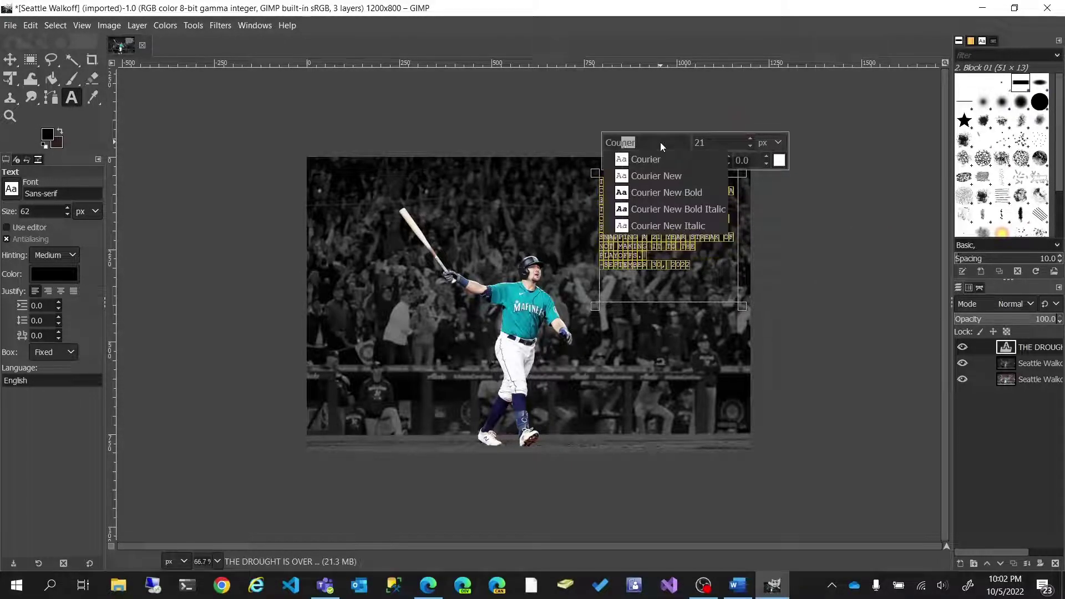
click(667, 176)
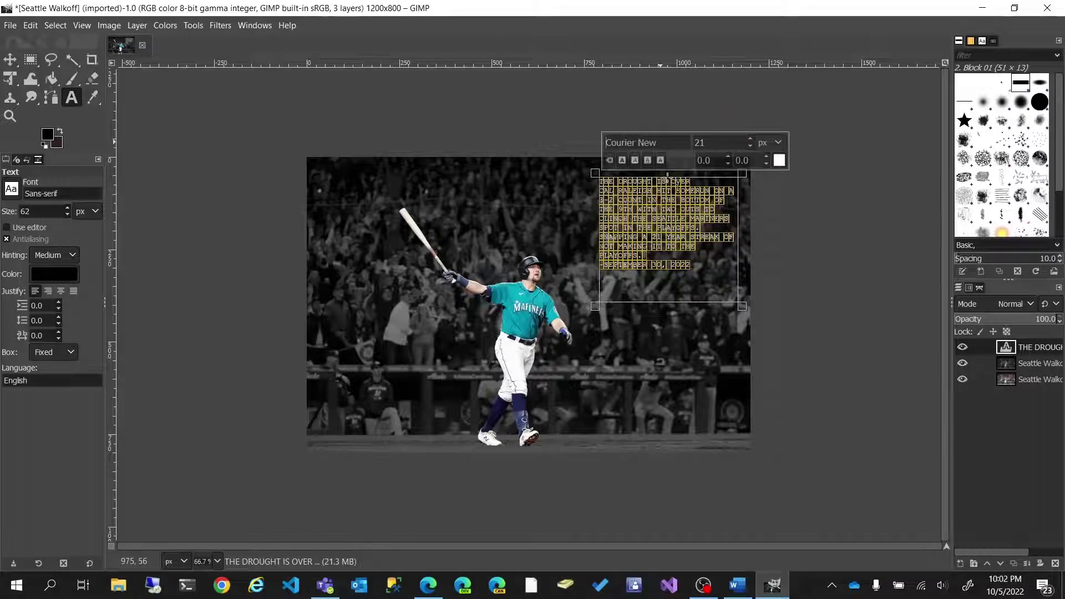
click(686, 258)
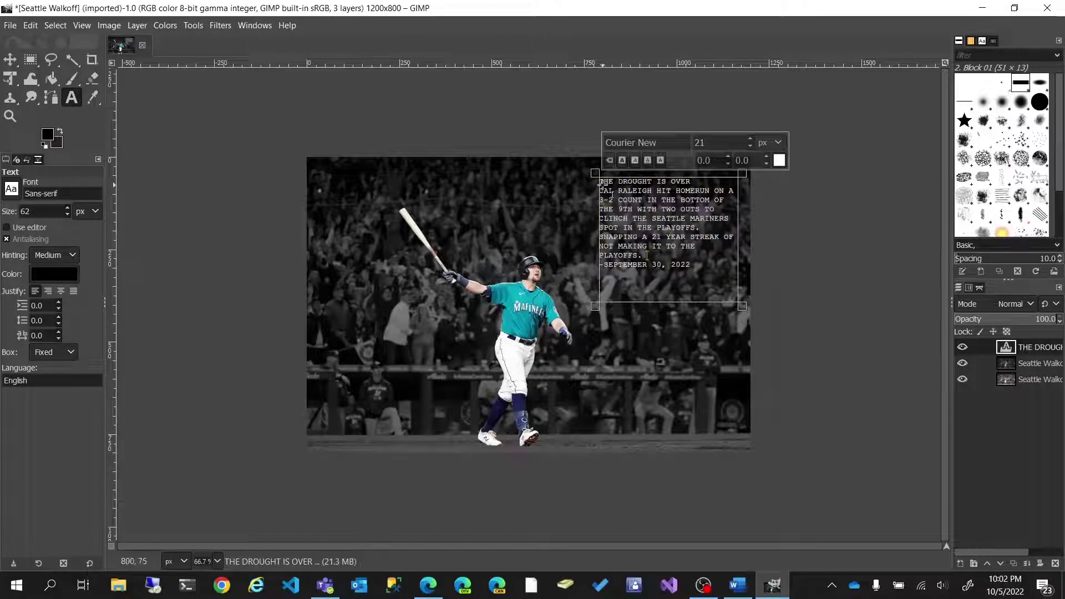
Increase the font size of the caption's heading line "THE DROUGHT IS OVER" to slightly above 28 px
drag(691, 182, 601, 183)
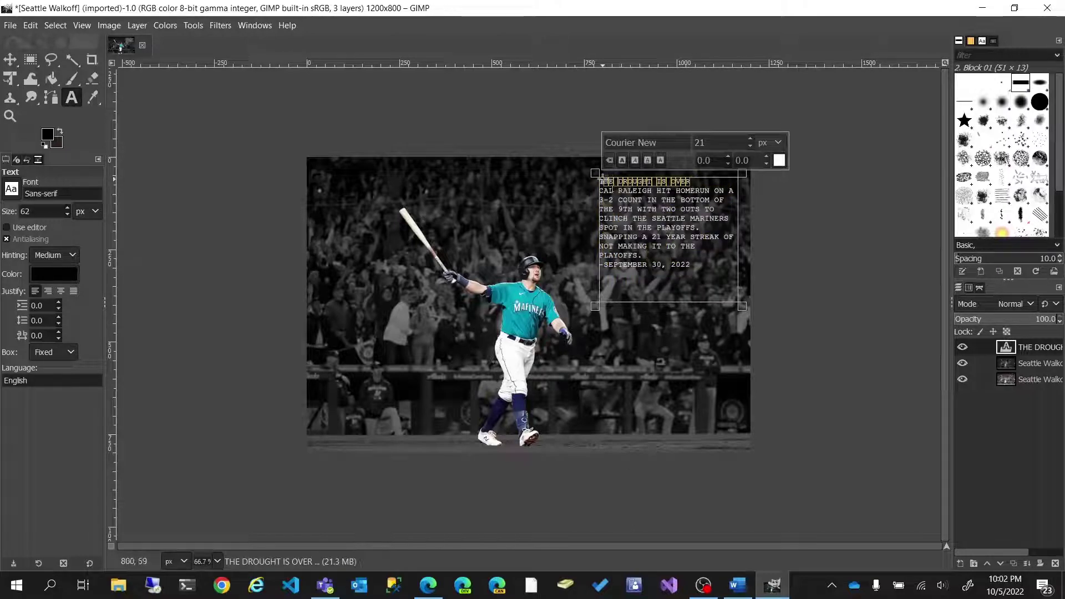
click(749, 139)
click(750, 139)
click(749, 139)
click(749, 139)
click(748, 139)
click(748, 140)
click(749, 139)
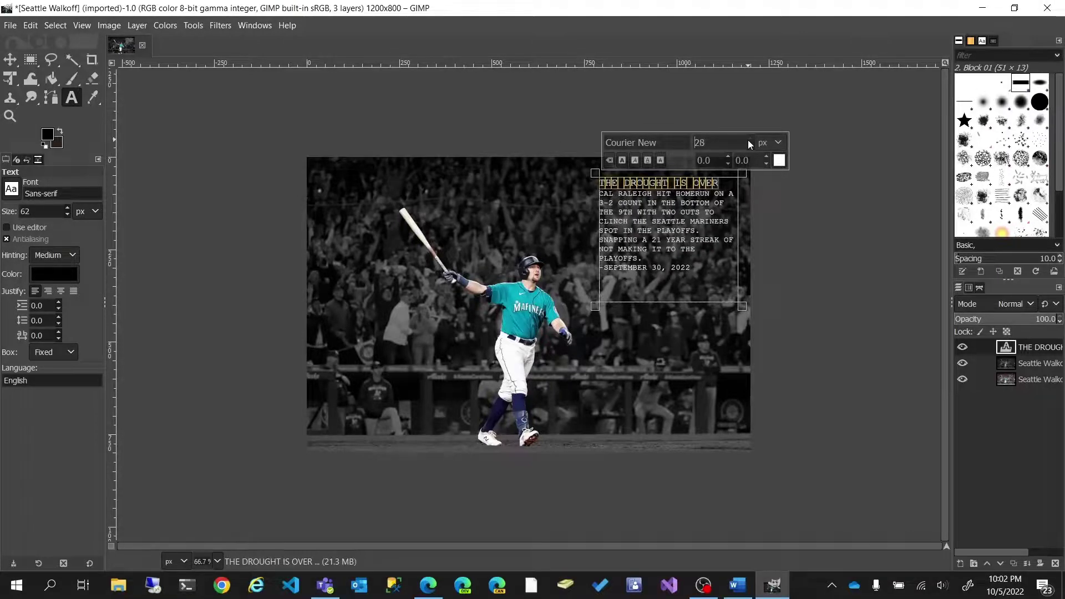
click(749, 140)
click(749, 139)
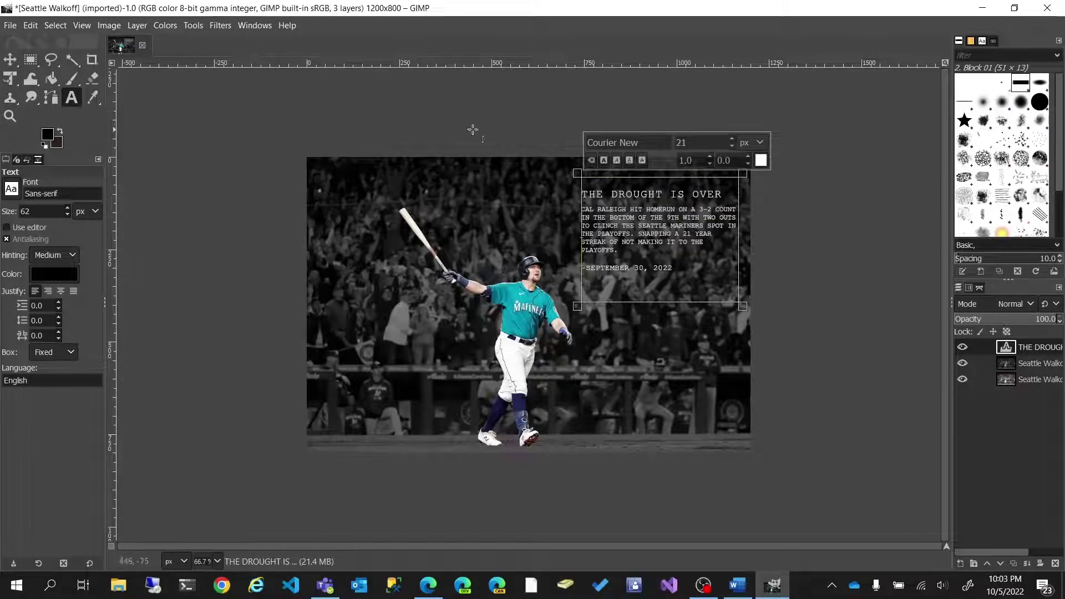
Try shifting the grey layer up and to the left with the Move tool
click(10, 59)
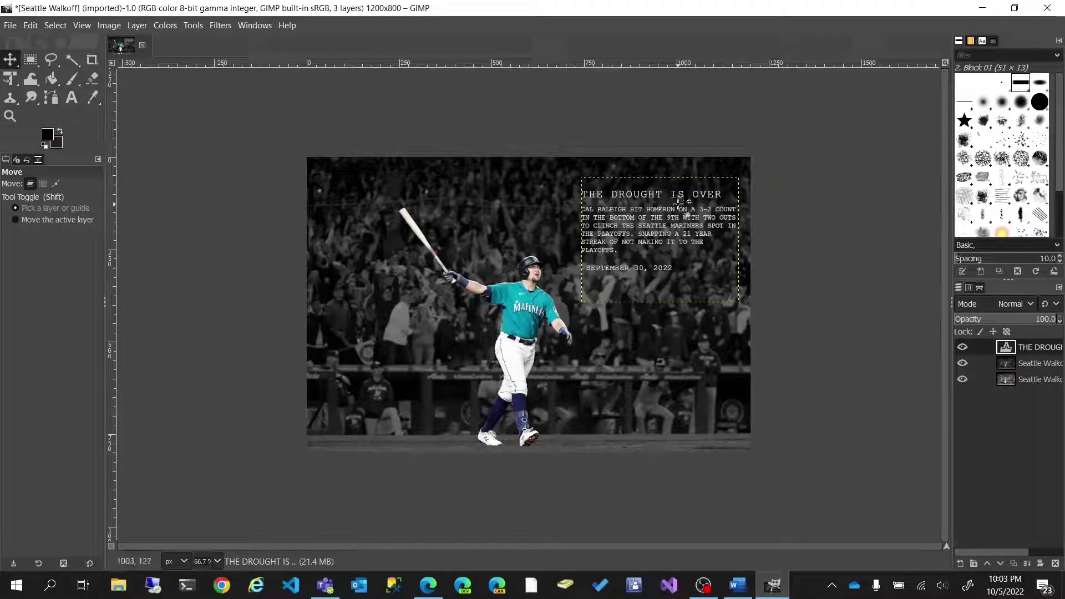
click(533, 215)
drag(533, 214, 523, 205)
click(628, 232)
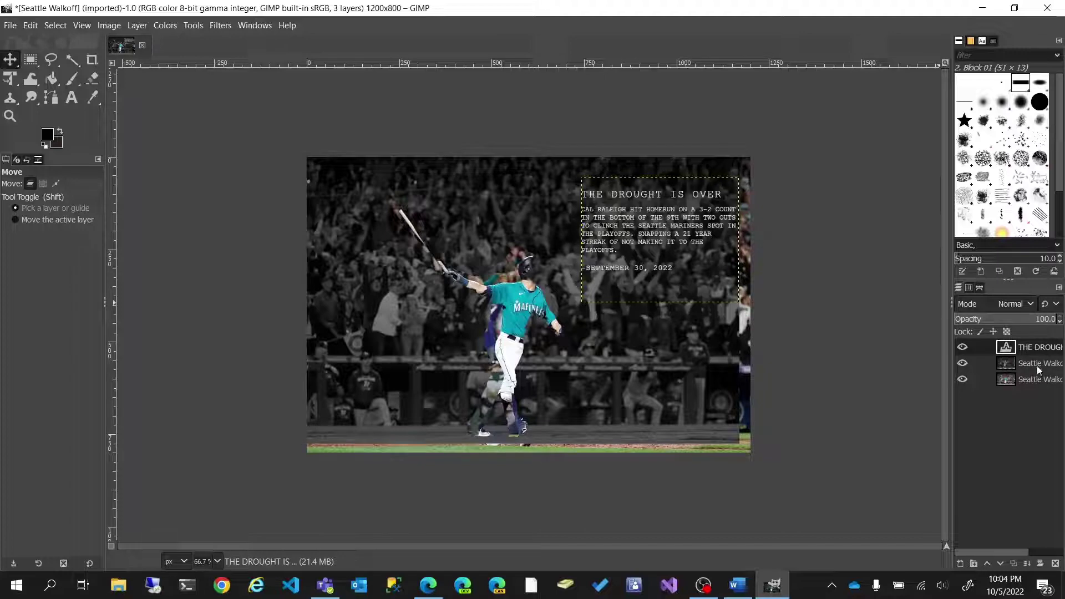
click(55, 183)
Move the caption text layer up close to the photo's top edge
ctrl+scroll(659, 218, up, 1)
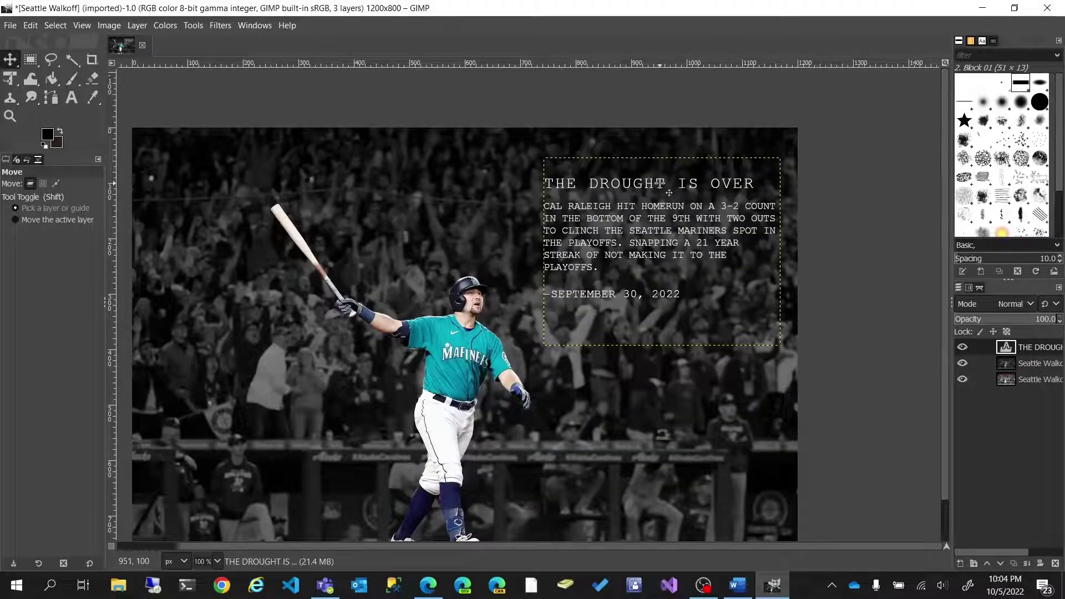
ctrl+scroll(669, 192, up, 1)
drag(670, 191, 663, 147)
Open the image MLB logo.png from the baseball photos folder
click(10, 25)
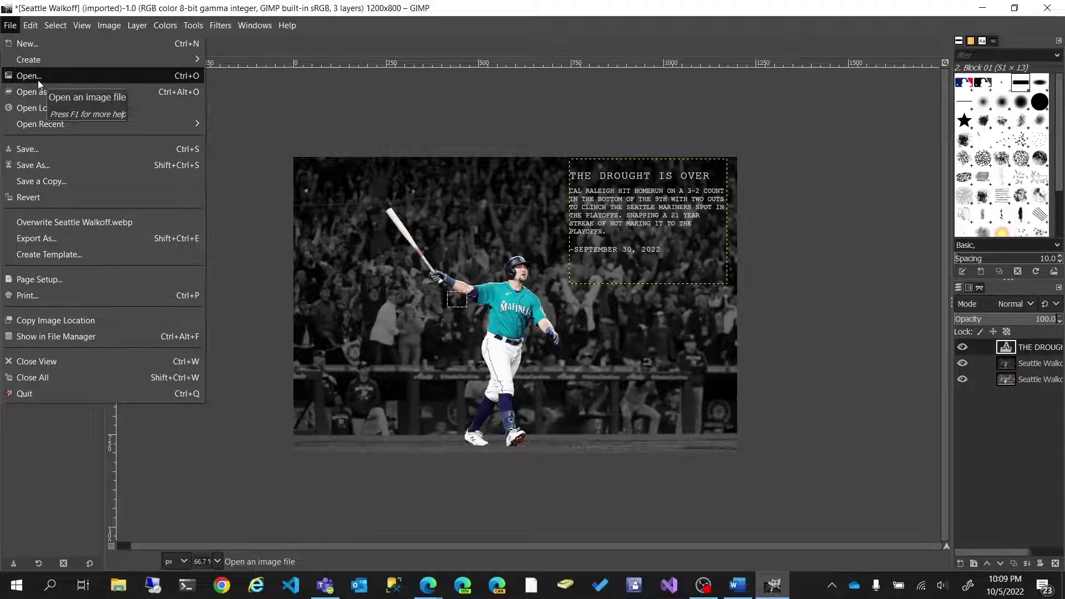
click(39, 80)
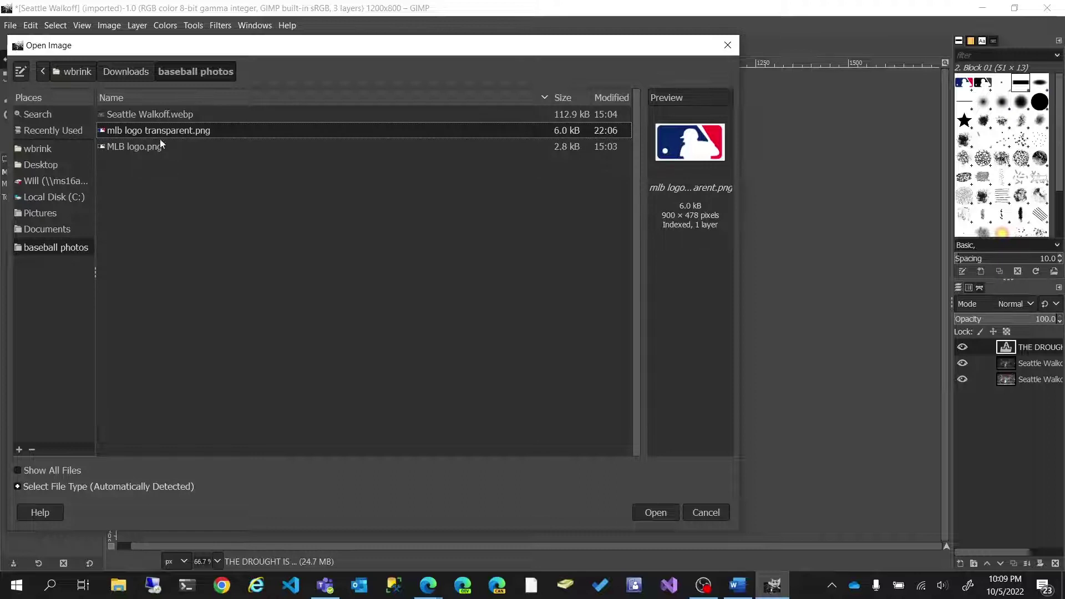
click(155, 148)
double_click(153, 147)
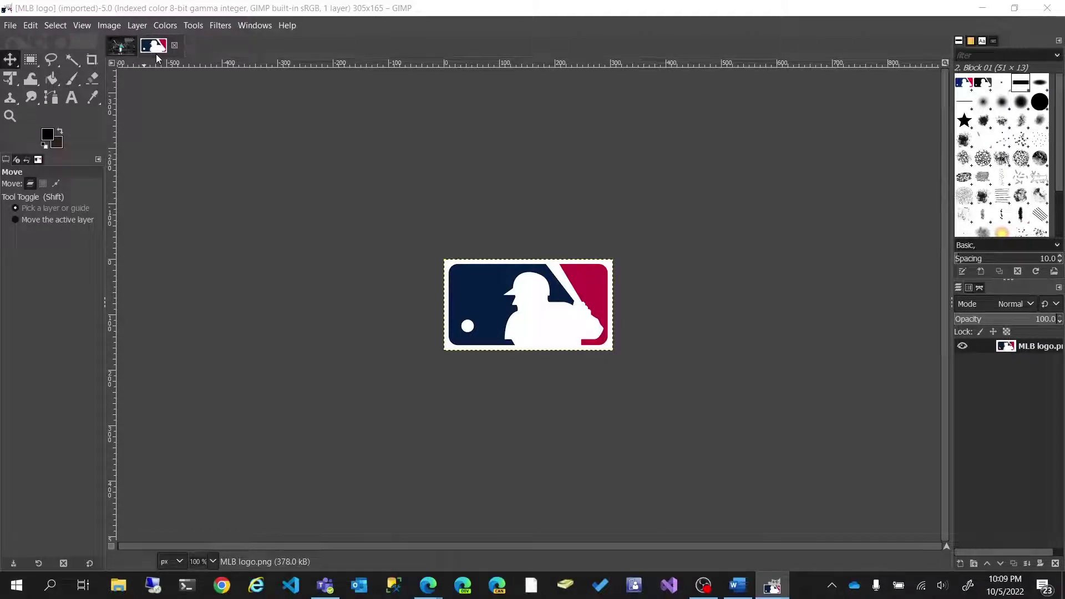
Draw a rectangular selection about 287 × 150 px around the logo, leaving out its white outer border
scroll(470, 311, up, 2)
scroll(471, 311, up, 1)
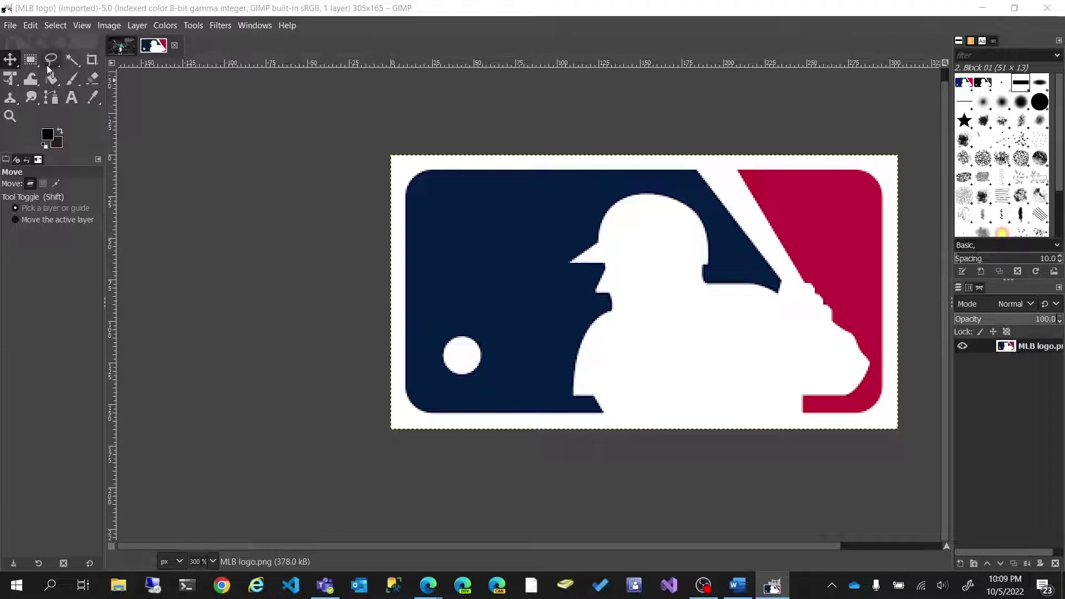
click(31, 59)
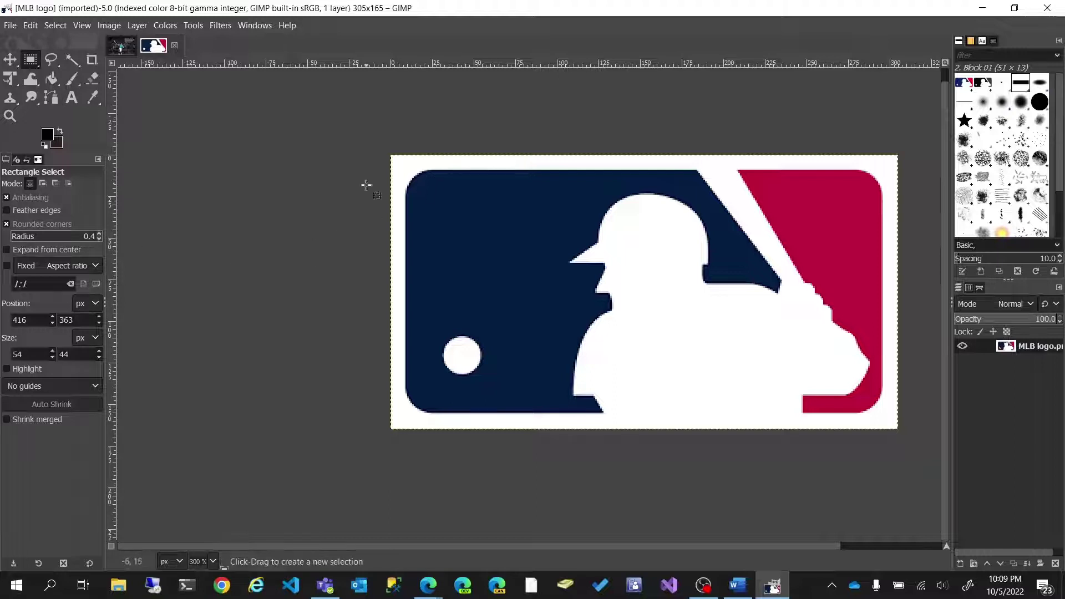
drag(408, 168, 885, 418)
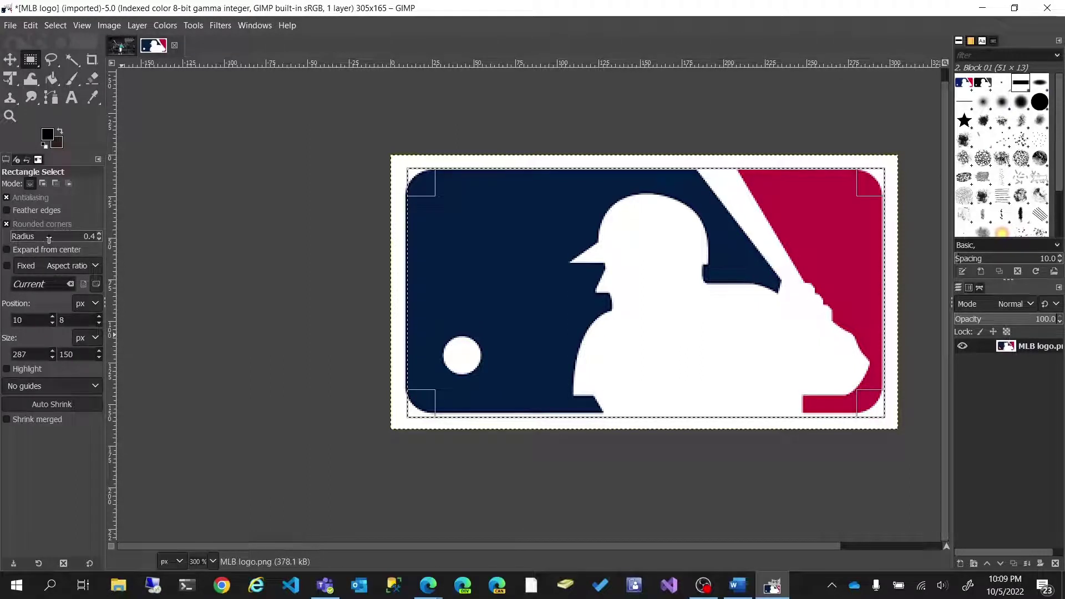
Fit the selection to the logo's outline with corner radius 17.4, position 9, 9 and size 287 × 147 px
click(98, 234)
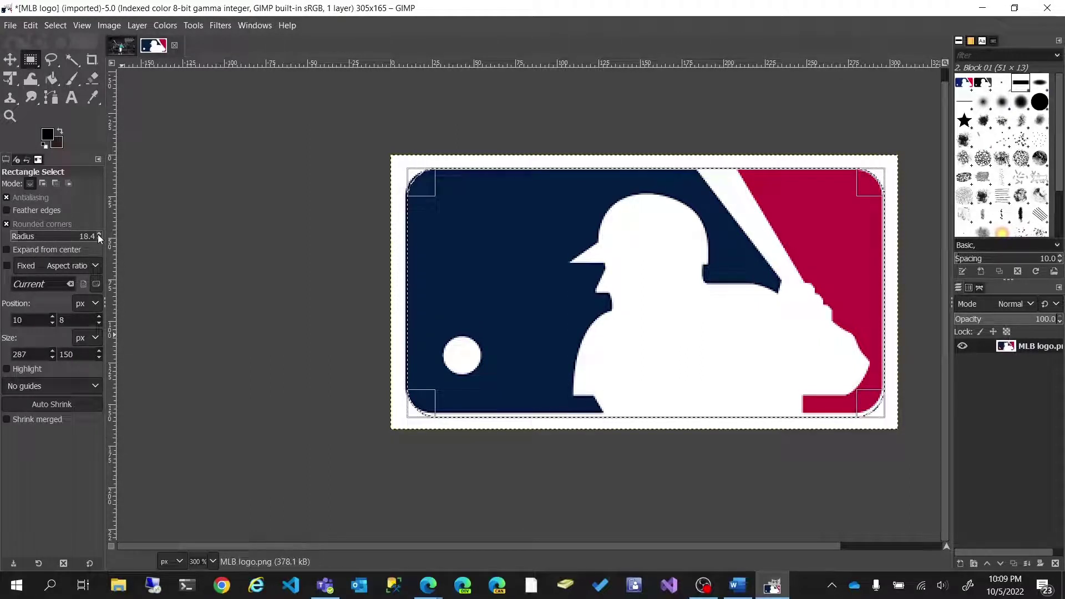
click(99, 239)
click(99, 239)
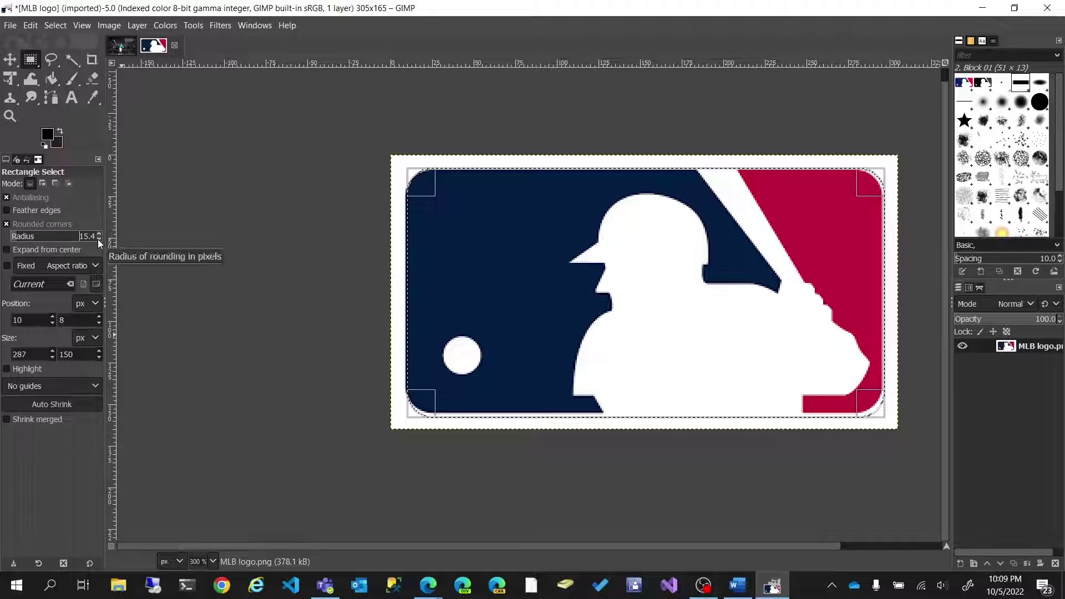
click(99, 238)
drag(526, 284, 522, 276)
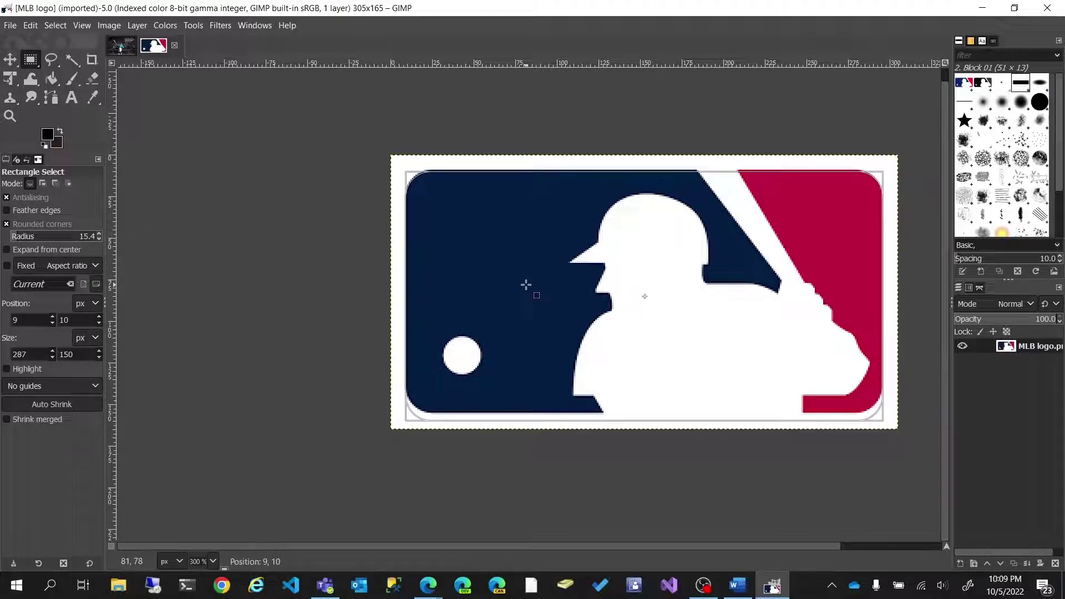
drag(526, 282, 526, 283)
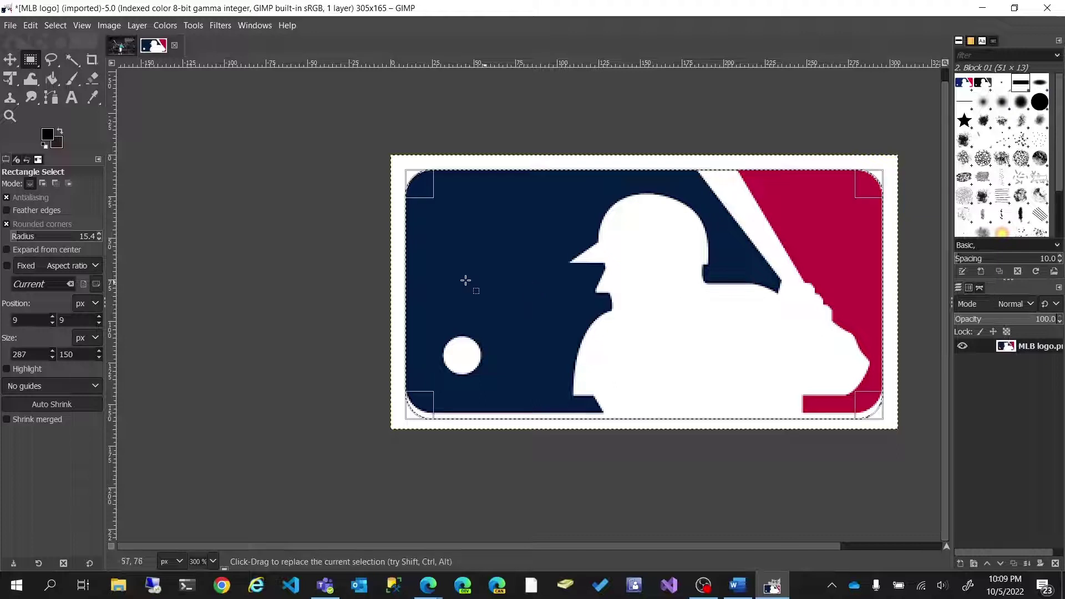
click(99, 234)
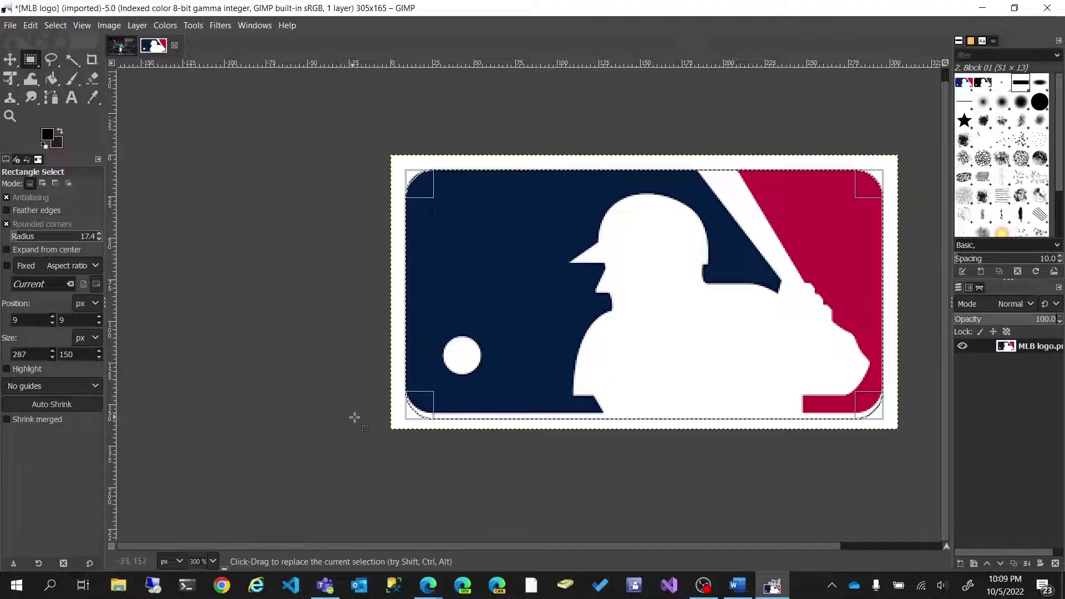
drag(419, 421, 421, 414)
drag(863, 393, 866, 394)
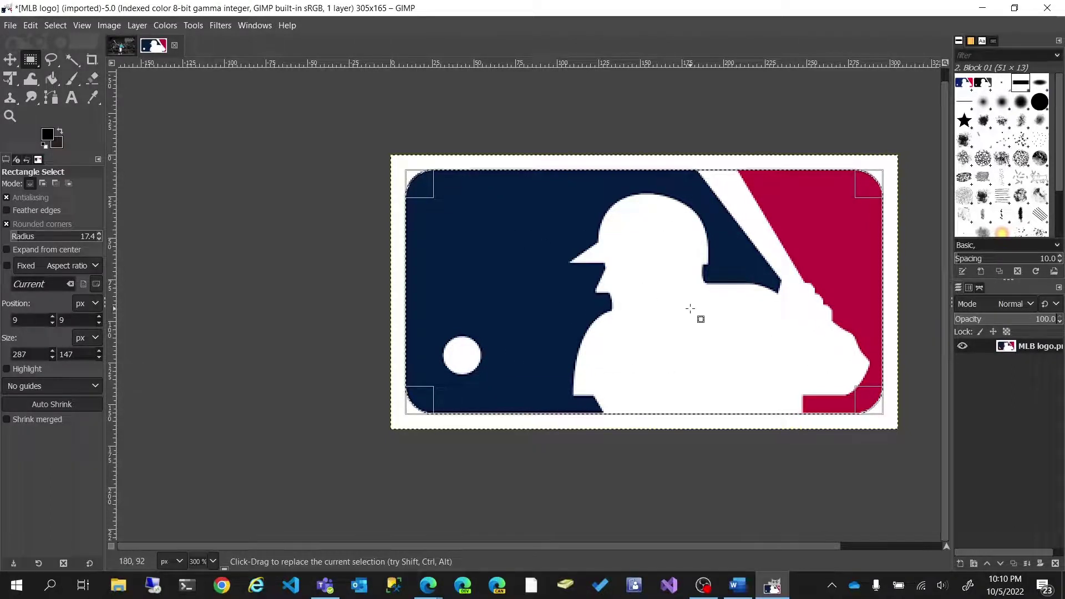
Copy the selected logo and paste it into the Seattle Walkoff image
key(ctrl+c)
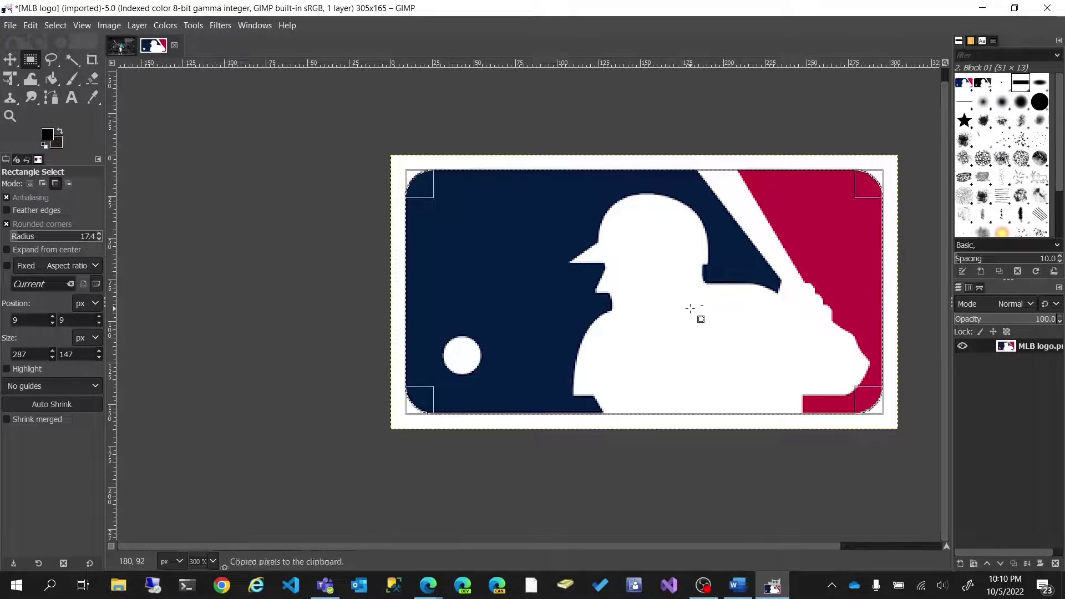
click(121, 46)
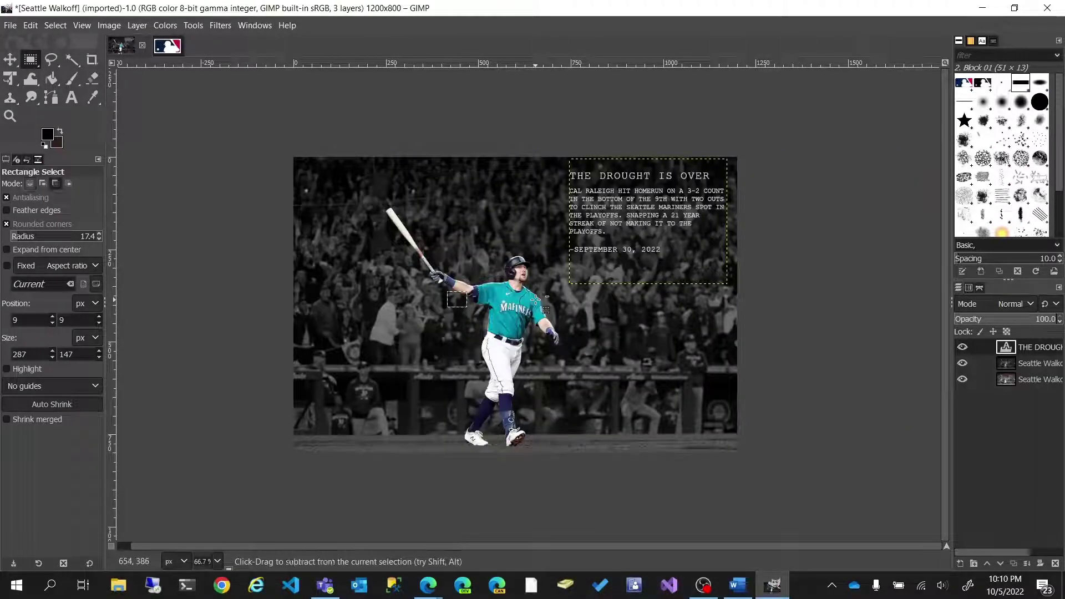
key(ctrl+v)
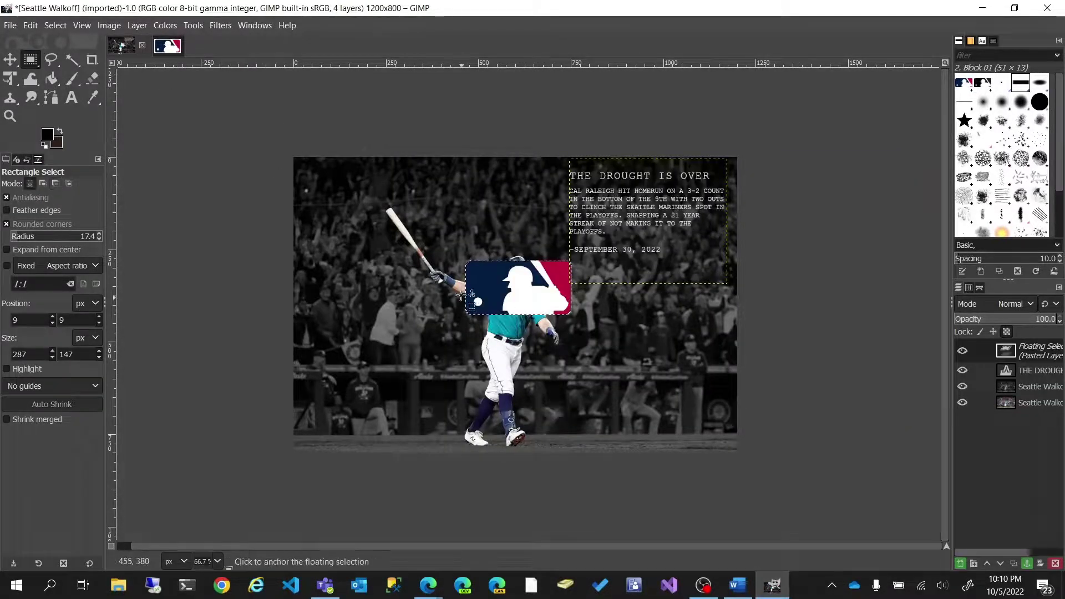
Move the pasted logo to the photo's lower-left area and turn the floating selection into a new layer
click(10, 60)
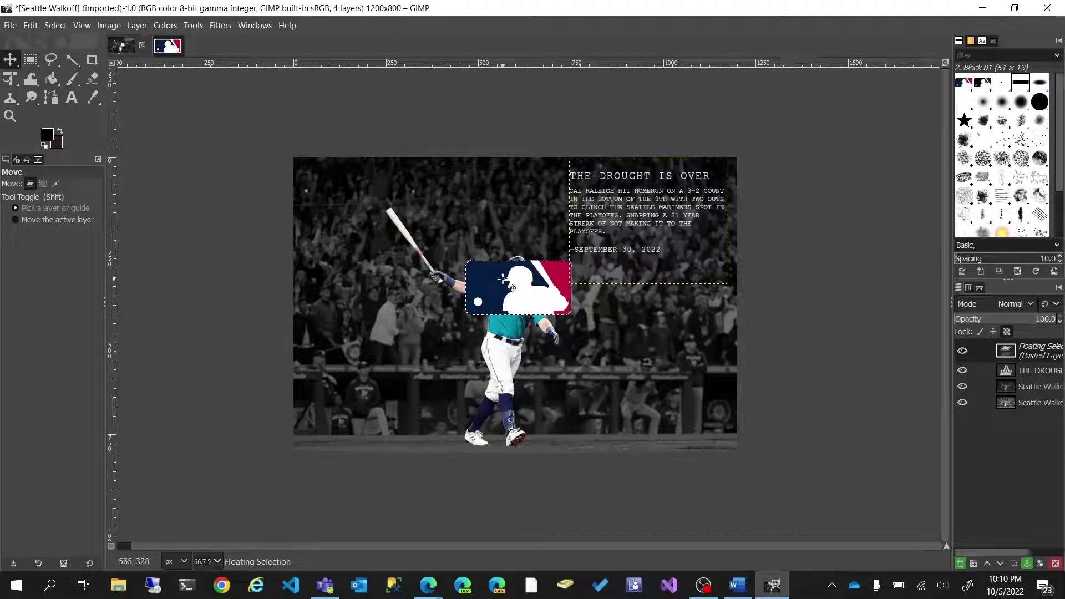
drag(491, 280, 334, 404)
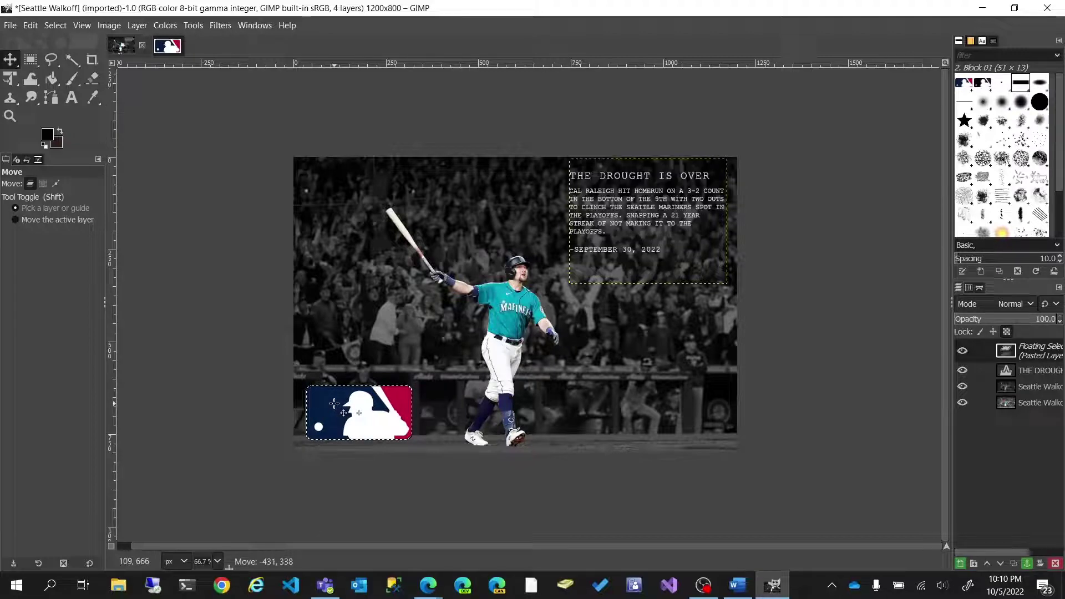
drag(334, 403, 334, 403)
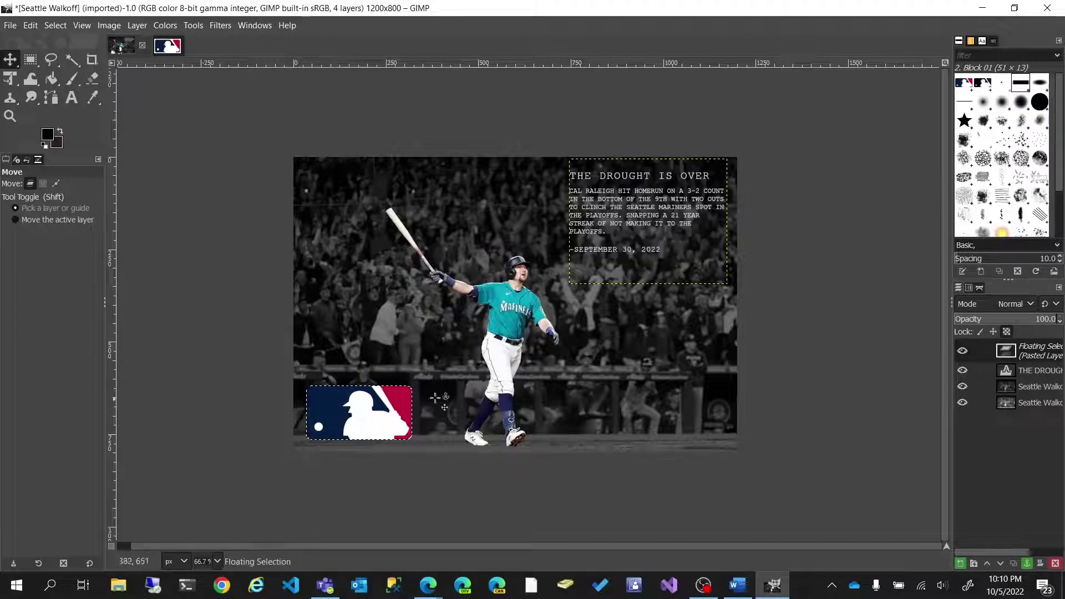
right_click(1028, 357)
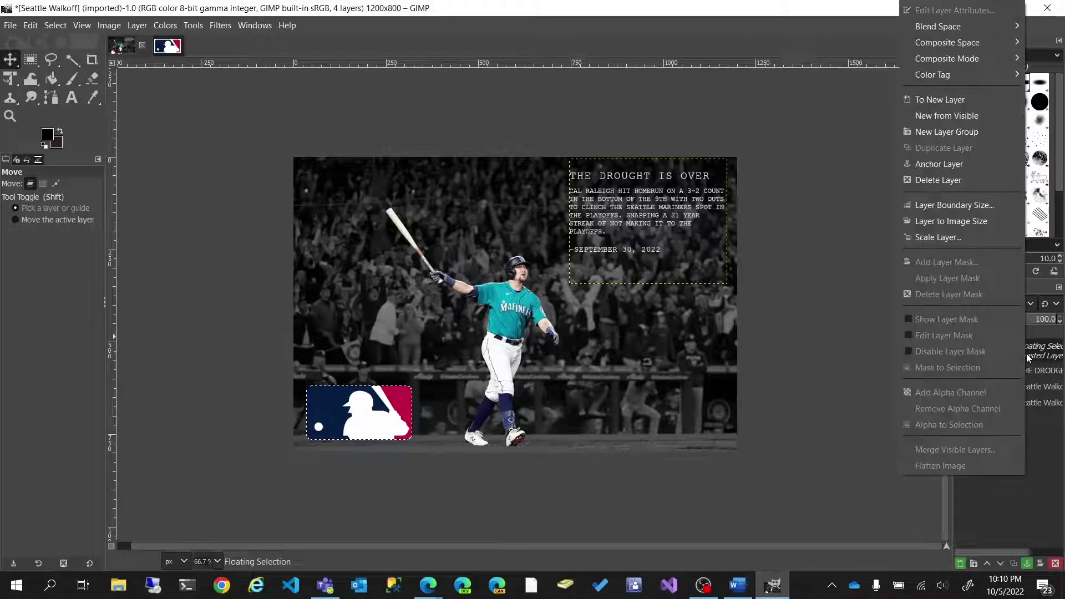
click(942, 99)
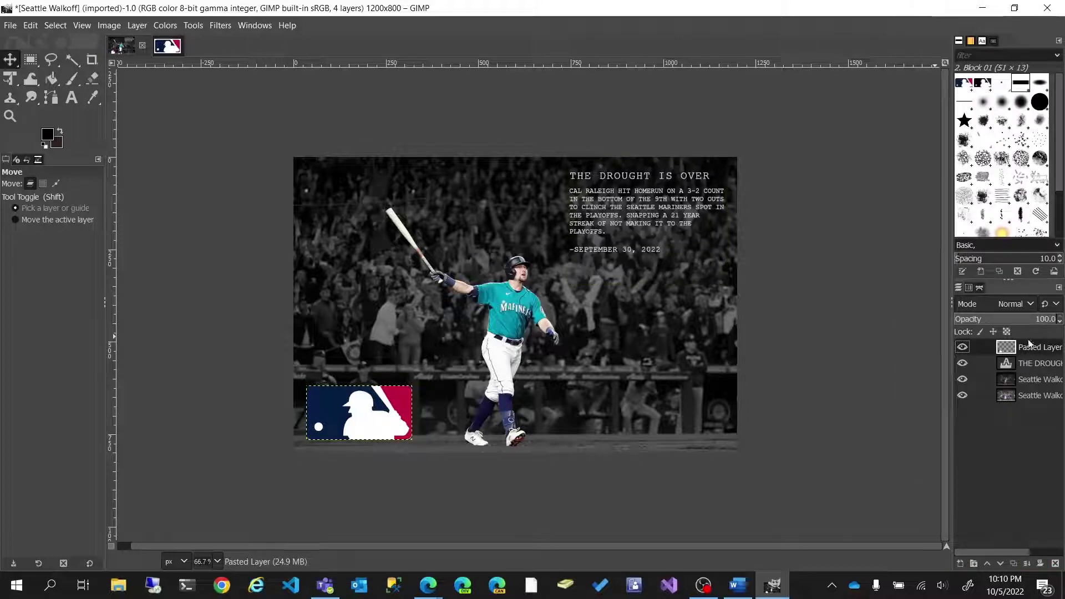
Shift the logo layer slightly up and to the right, and scale it down to 156 × 80 px
mouse_move(323, 412)
mouse_down()
mouse_move(341, 379)
mouse_move(329, 394)
mouse_up()
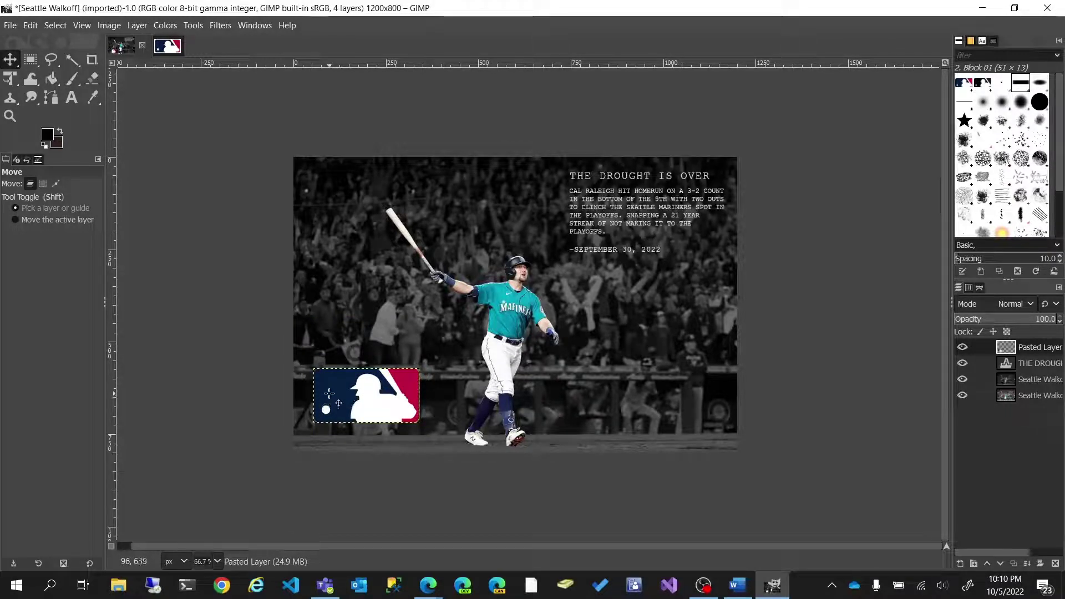
drag(337, 390, 336, 396)
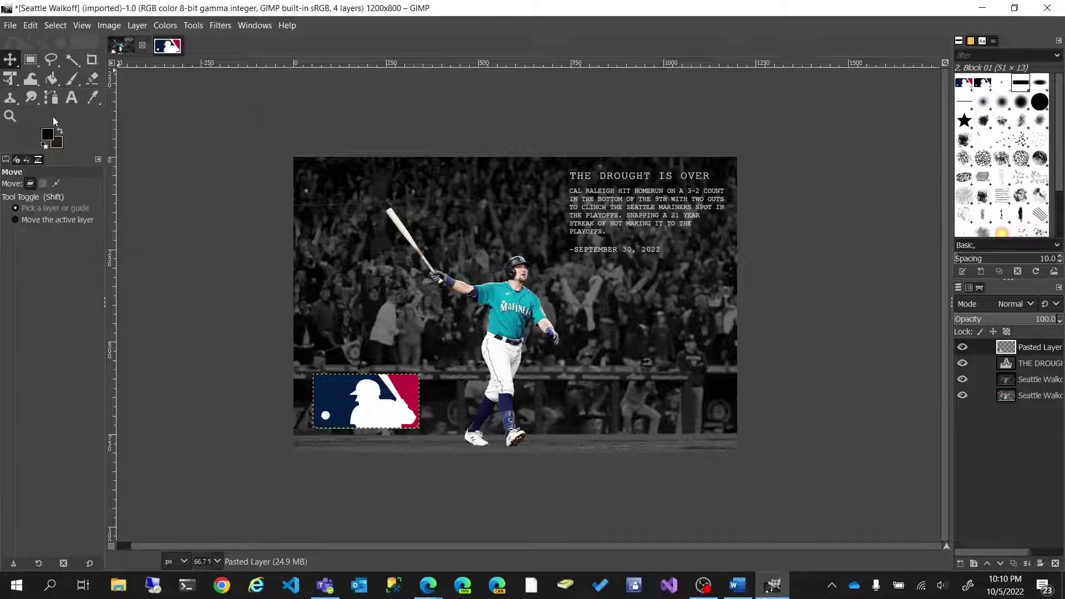
click(15, 82)
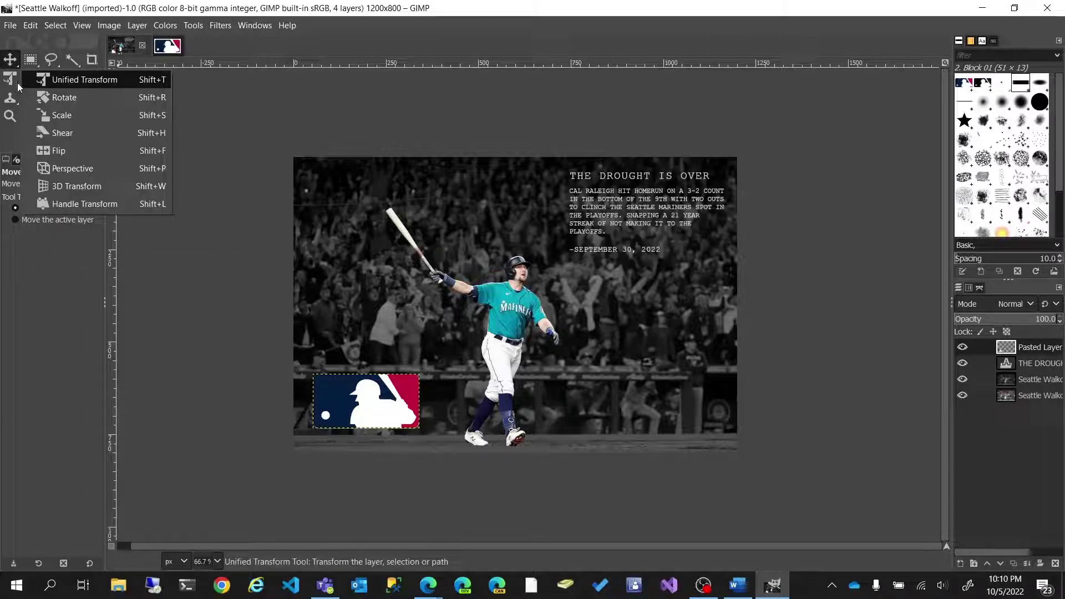
click(64, 115)
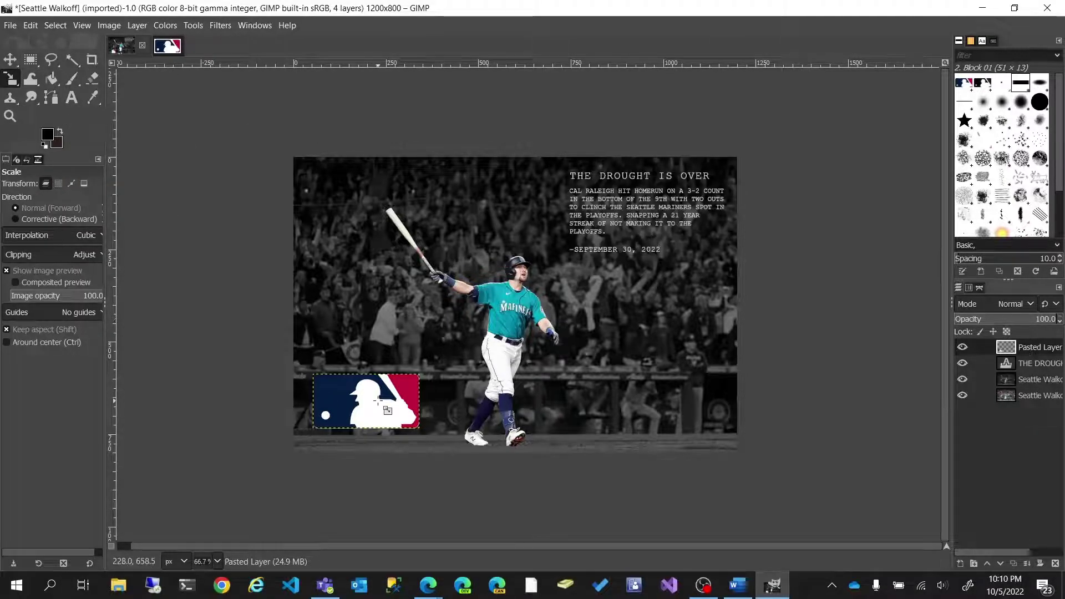
click(387, 409)
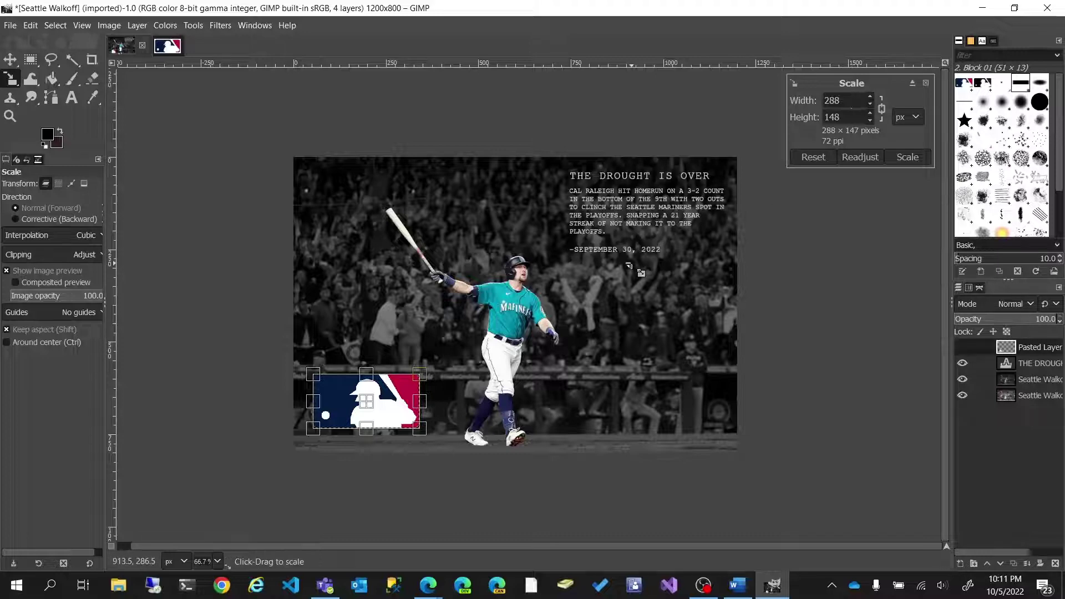
drag(428, 382, 380, 408)
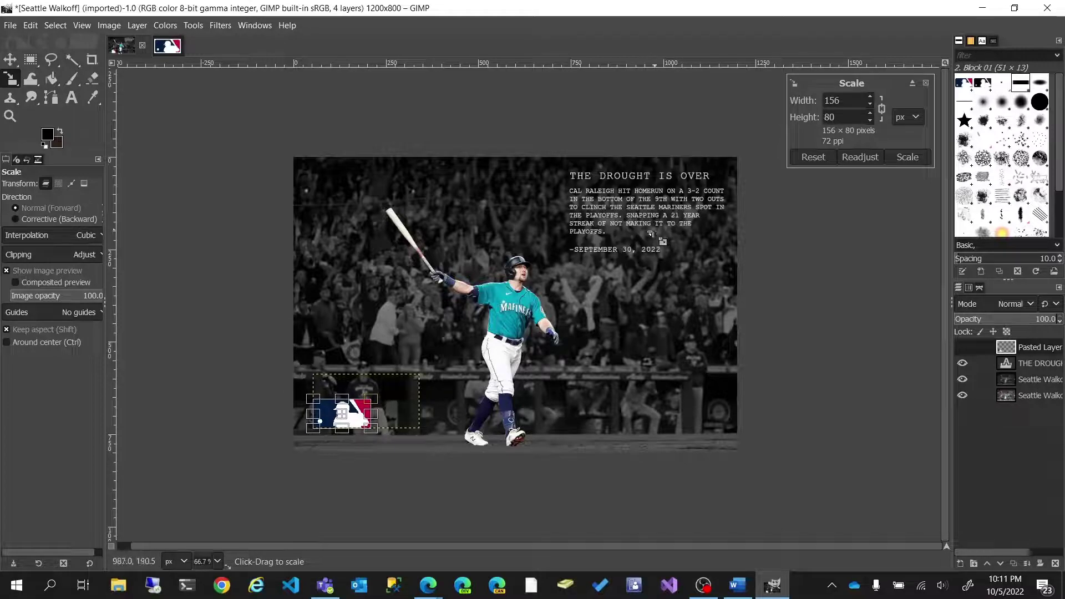
click(890, 162)
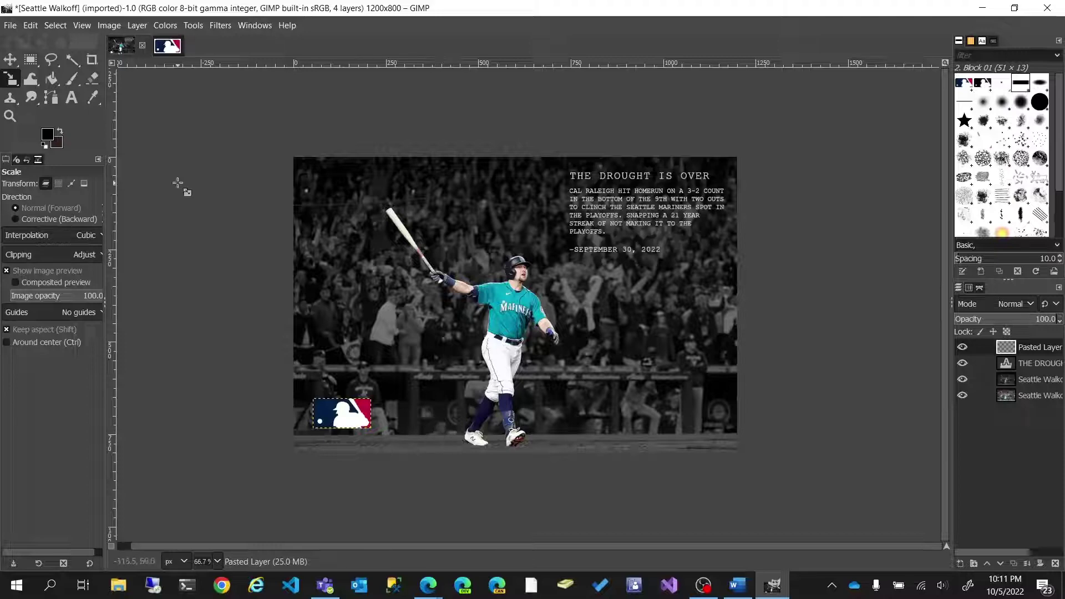
Move the scaled logo close into the photo's lower-left corner and make the original photo layer at the bottom of the stack active
click(10, 59)
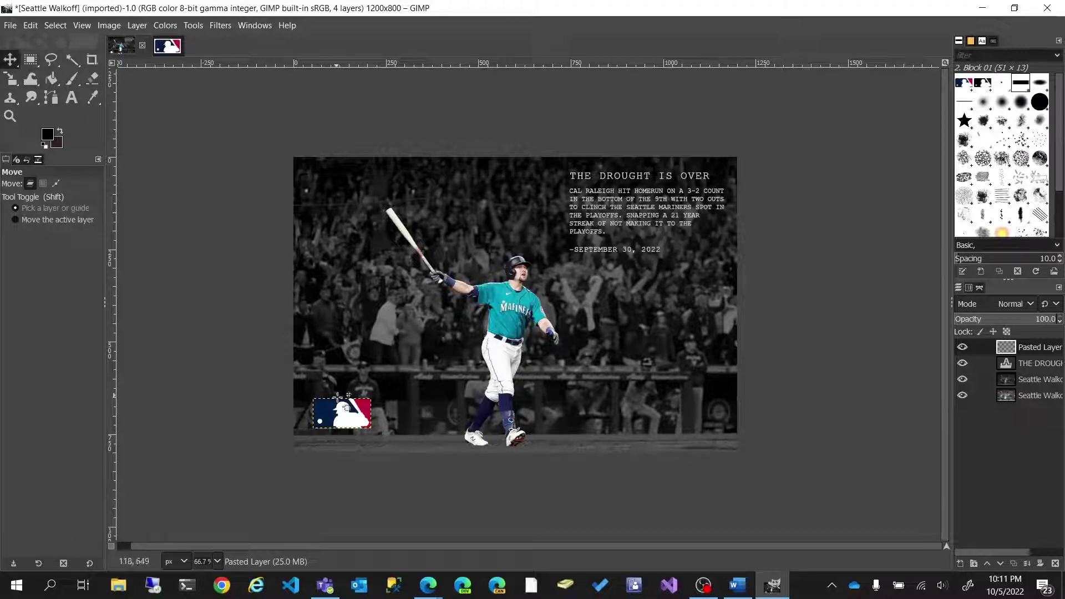
drag(345, 422, 342, 445)
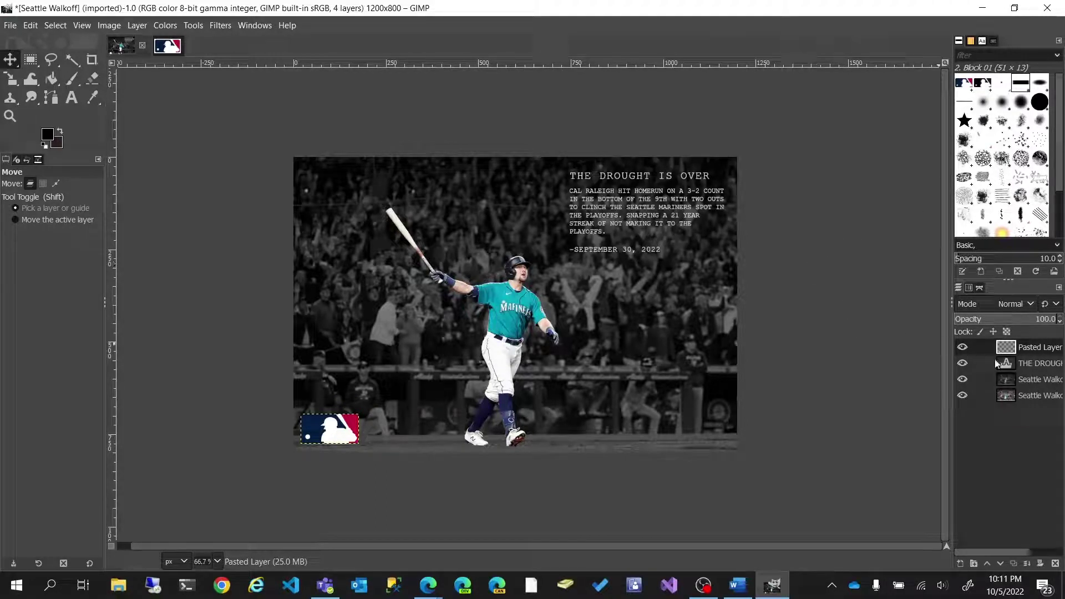
click(963, 348)
click(963, 348)
click(1029, 396)
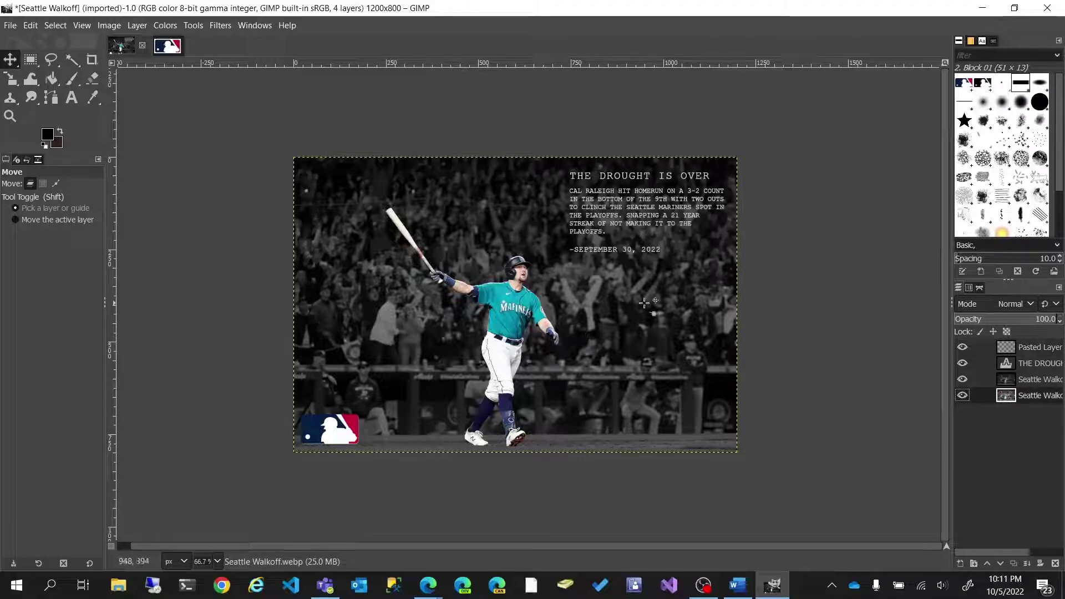
Save the project as Seattle Walkoff.xcf in the baseball photos folder
click(10, 25)
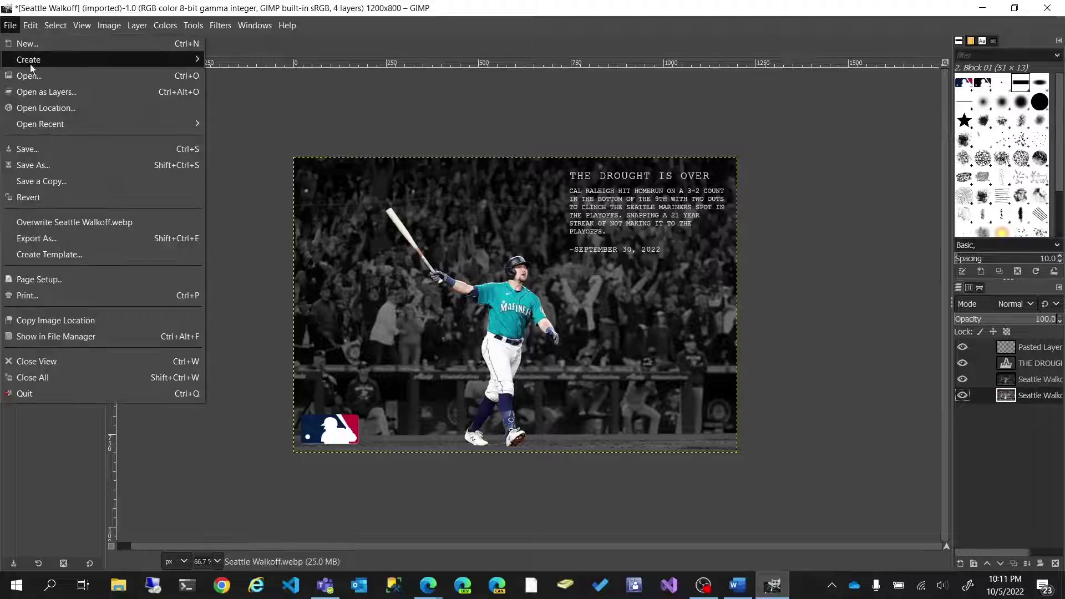
click(34, 164)
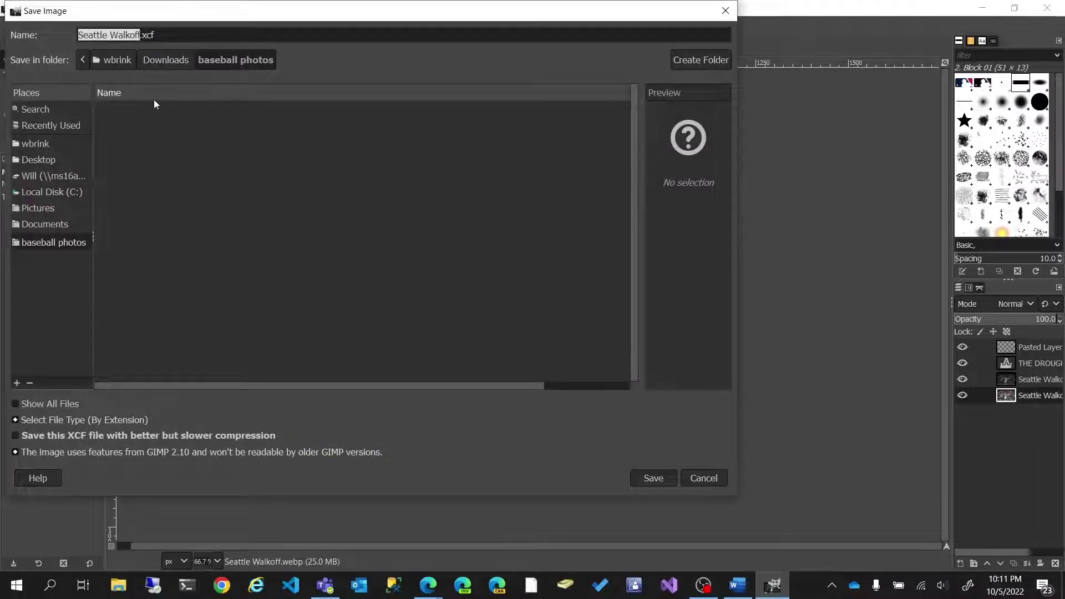
click(62, 240)
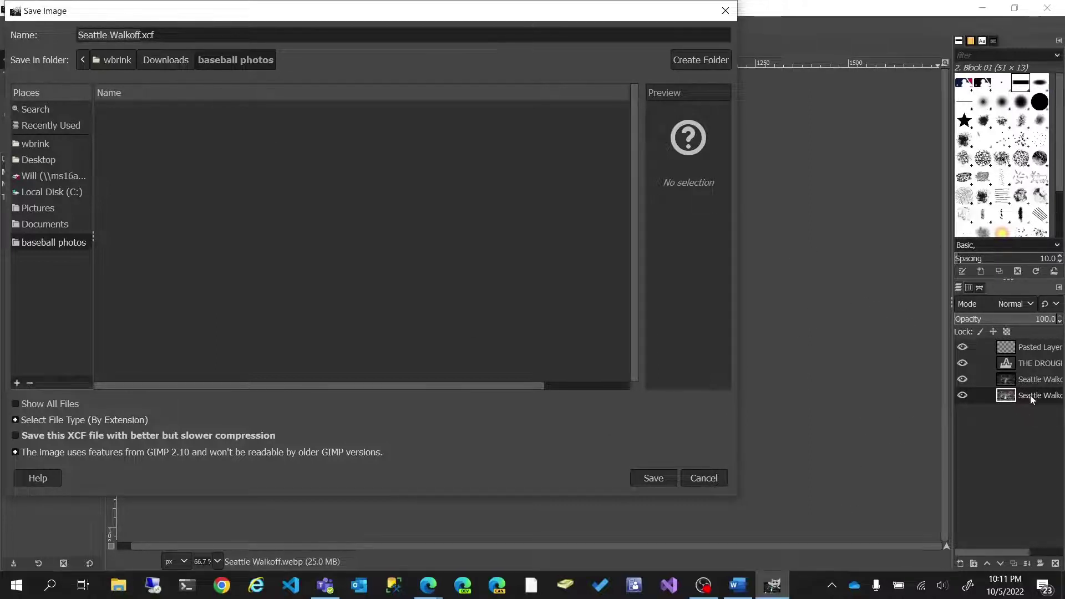
click(656, 481)
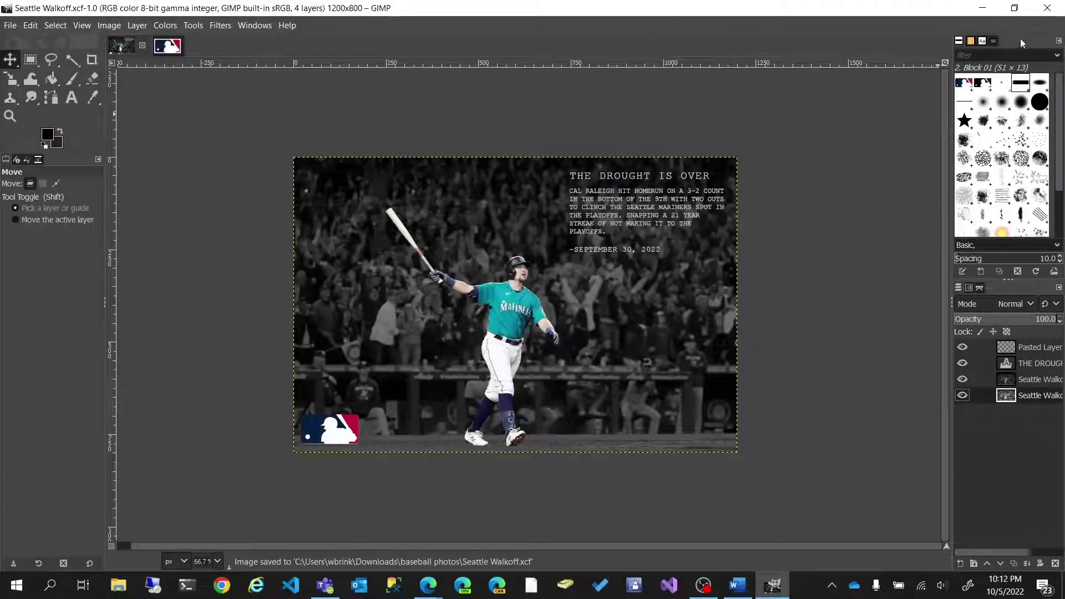
Quit GIMP, discarding the unsaved changes to the MLB logo image, and relaunch GIMP
click(1047, 9)
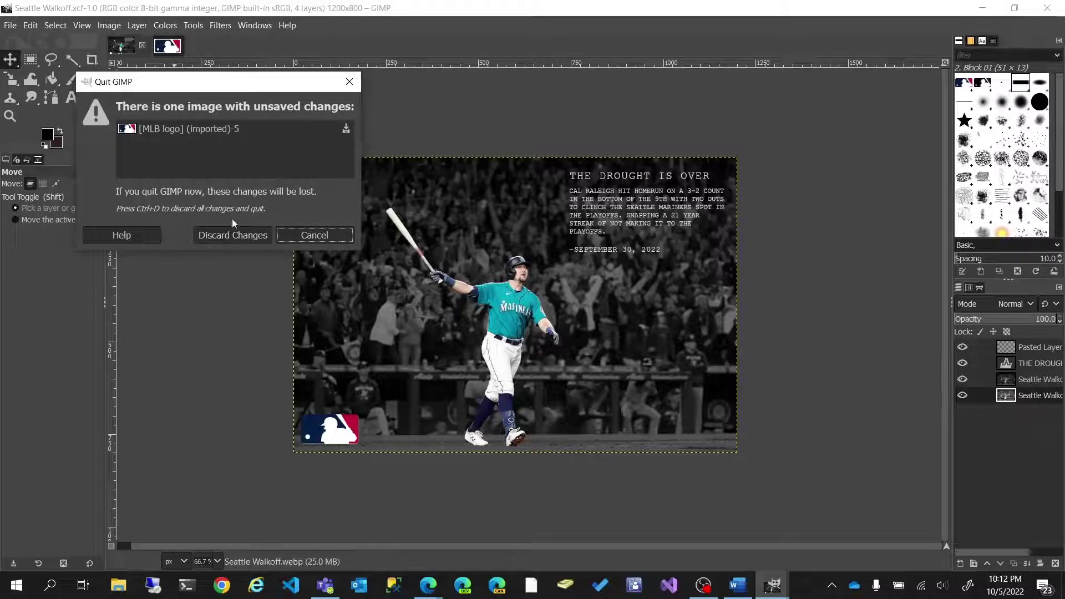
click(234, 234)
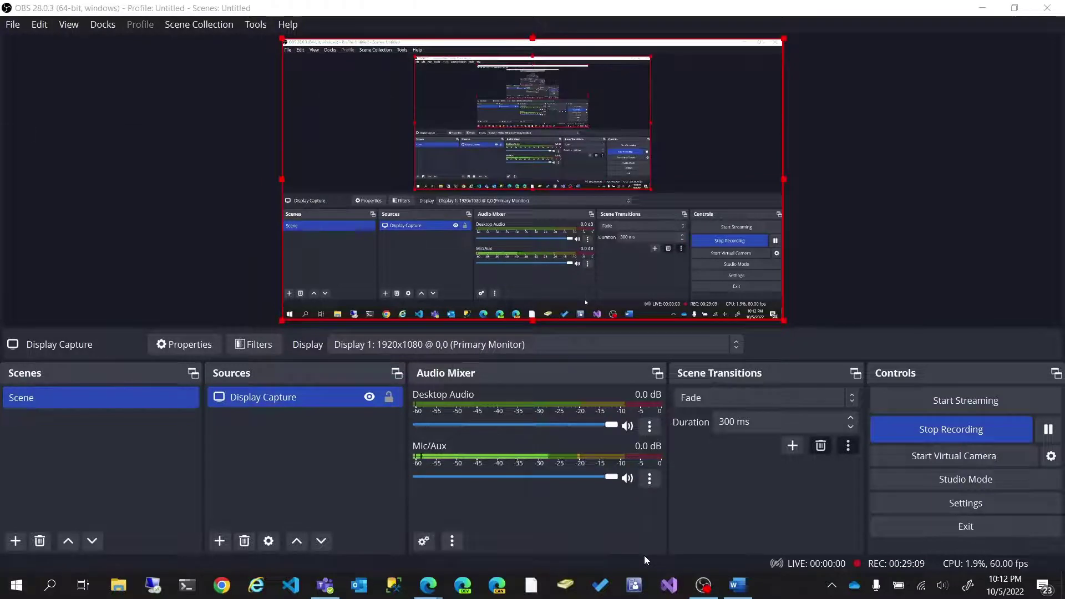
key(super)
text(gimp)
key(Return)
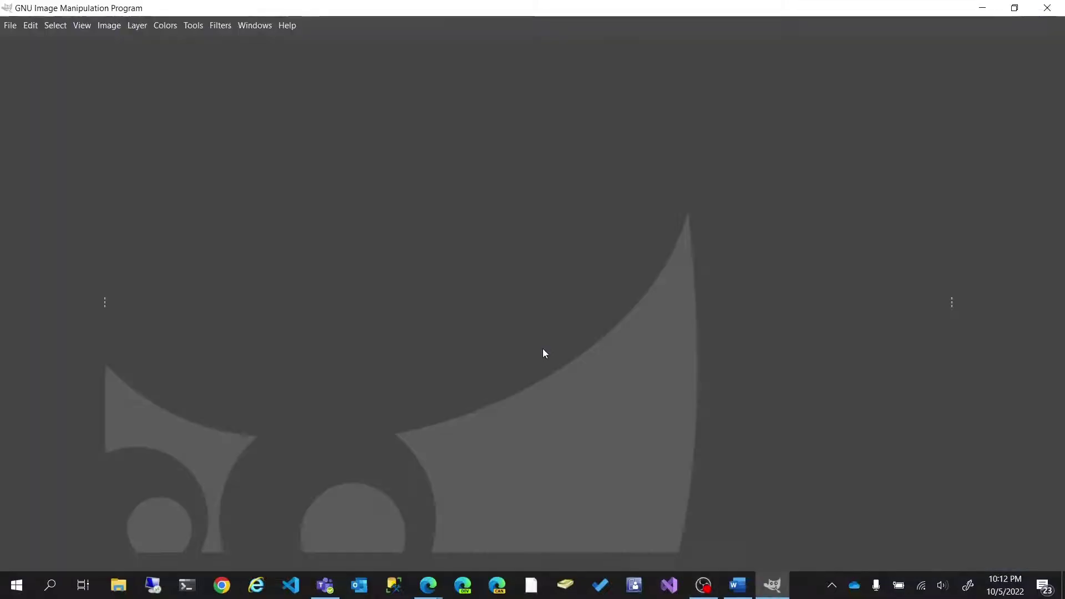
Open the layered project Seattle Walkoff.xcf from the baseball photos folder
click(9, 26)
click(25, 76)
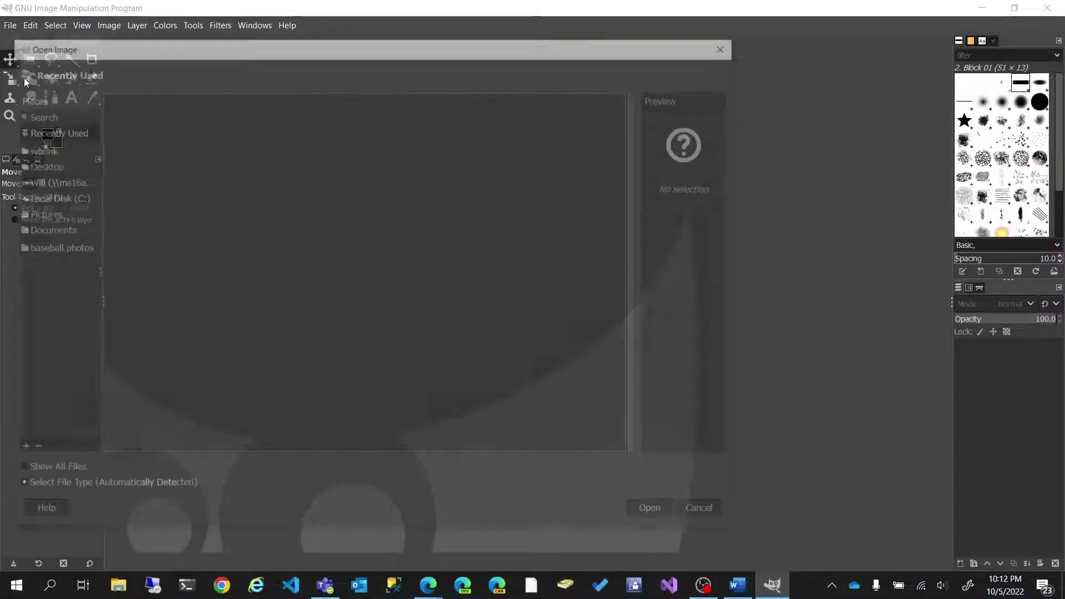
click(55, 247)
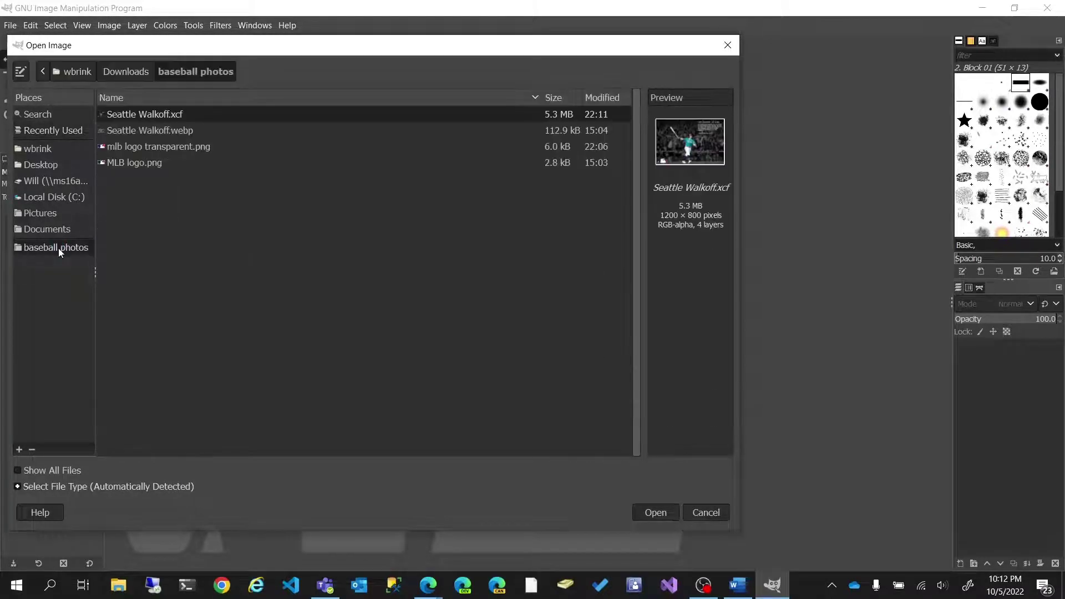
double_click(169, 117)
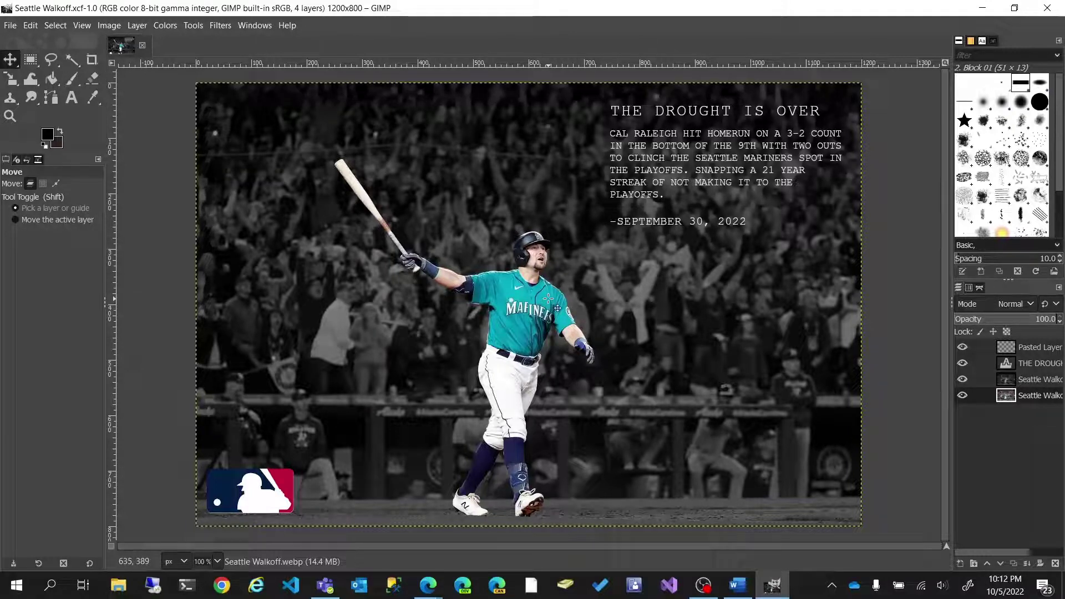
Export the image as Seattle Walkoff.png to the baseball photos folder, lowering the PNG compression level
click(12, 28)
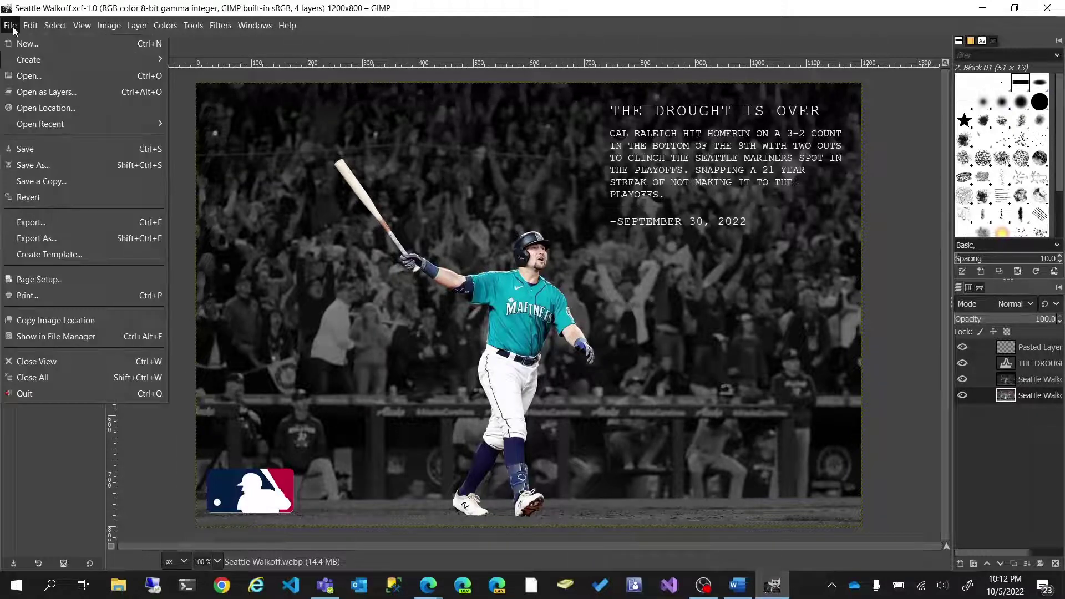
click(62, 224)
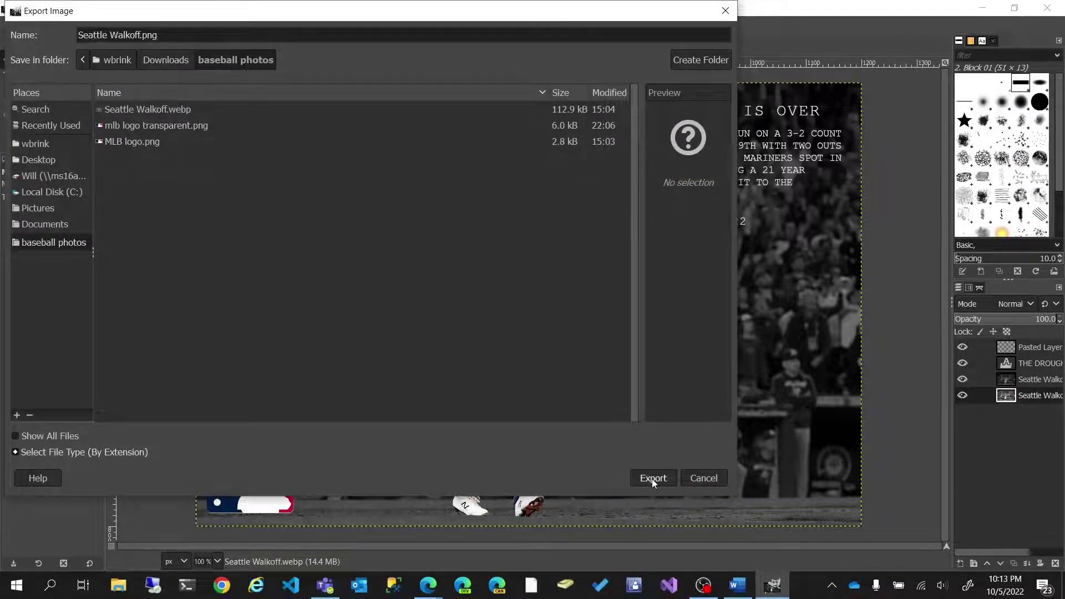
click(651, 478)
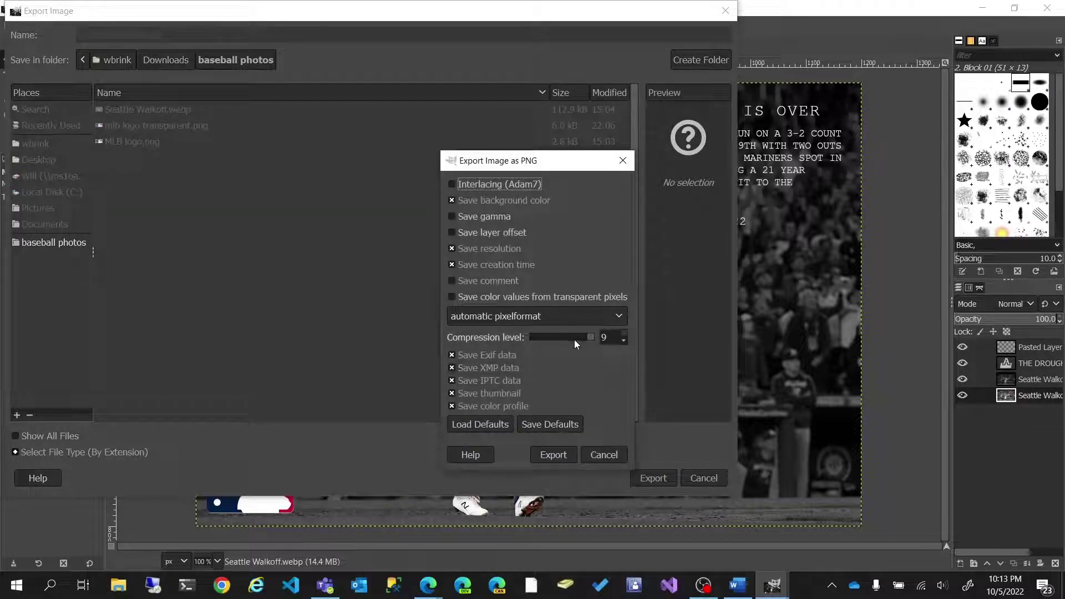
click(591, 338)
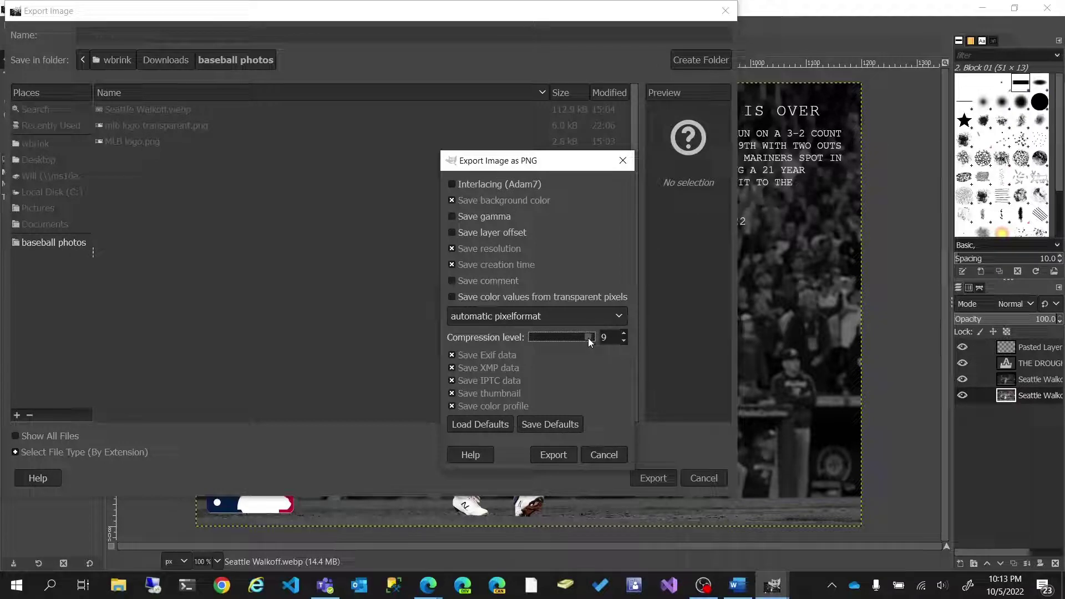
drag(588, 337, 558, 336)
click(564, 455)
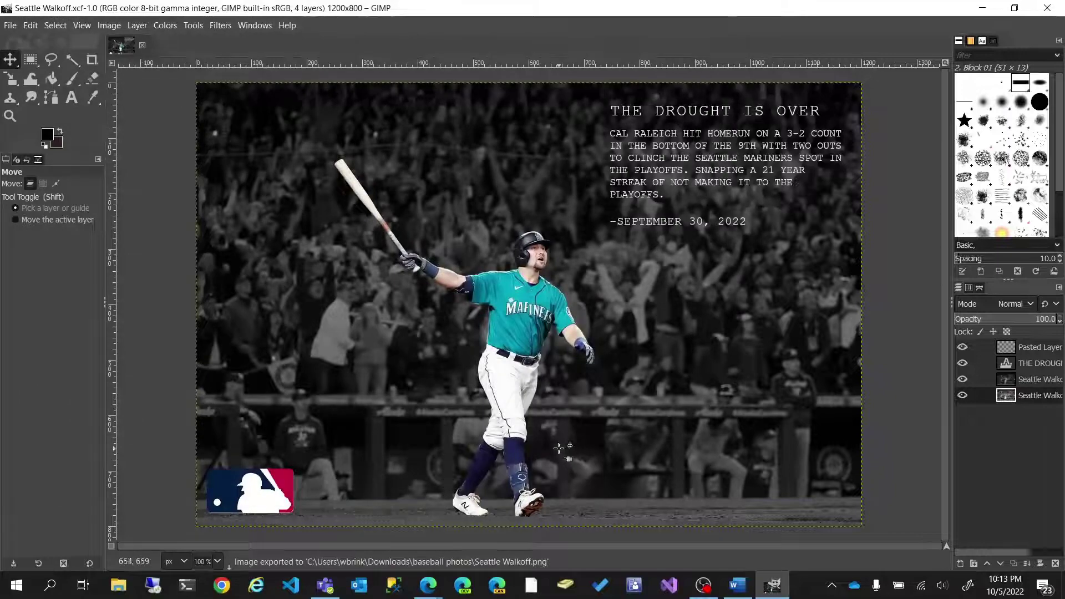
Switch to File Explorer and open the exported Seattle Walkoff.png from the baseball photos folder to view it
click(127, 588)
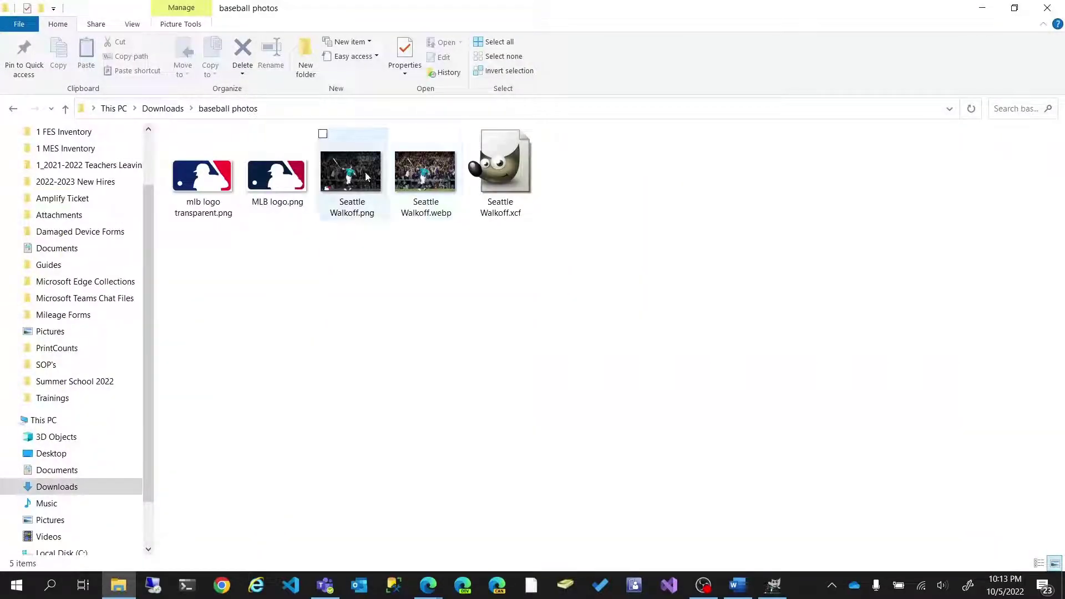
double_click(366, 176)
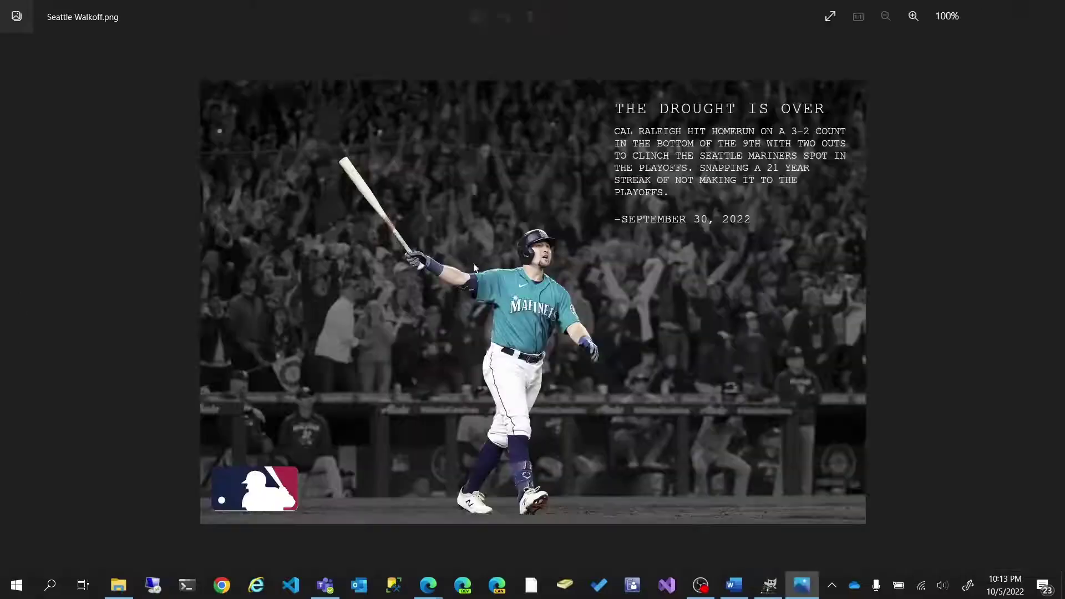